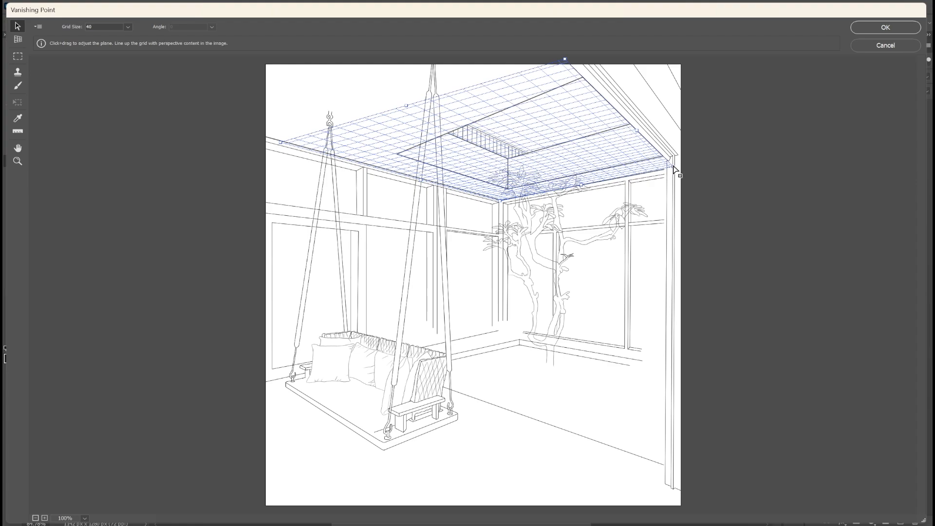
Extend the perspective plane across the whole ceiling area and paste the copied cement texture for transforming
drag(405, 106, 258, 62)
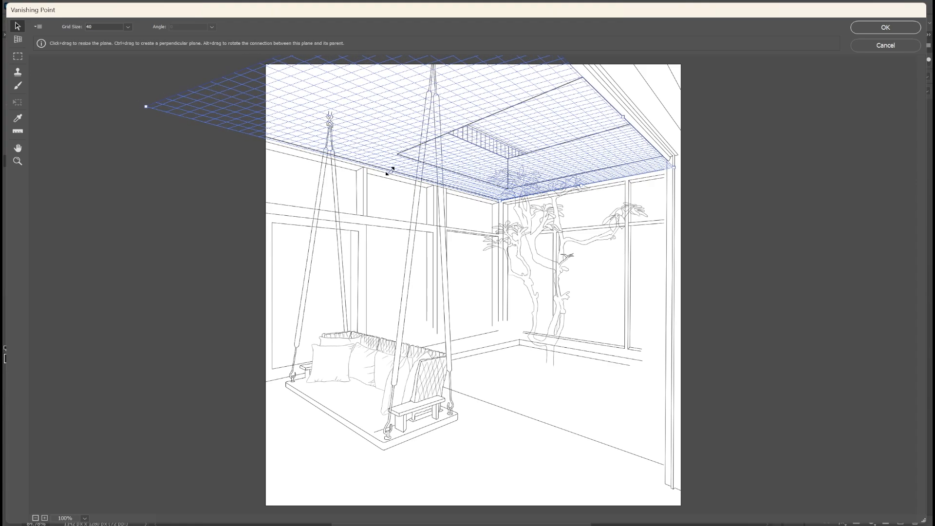
drag(391, 172, 393, 171)
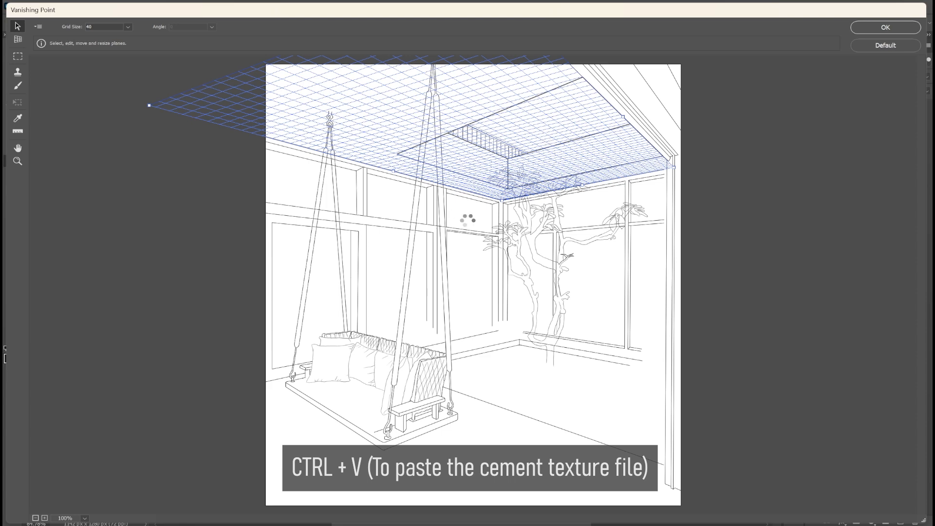
key(ctrl+v)
key(t)
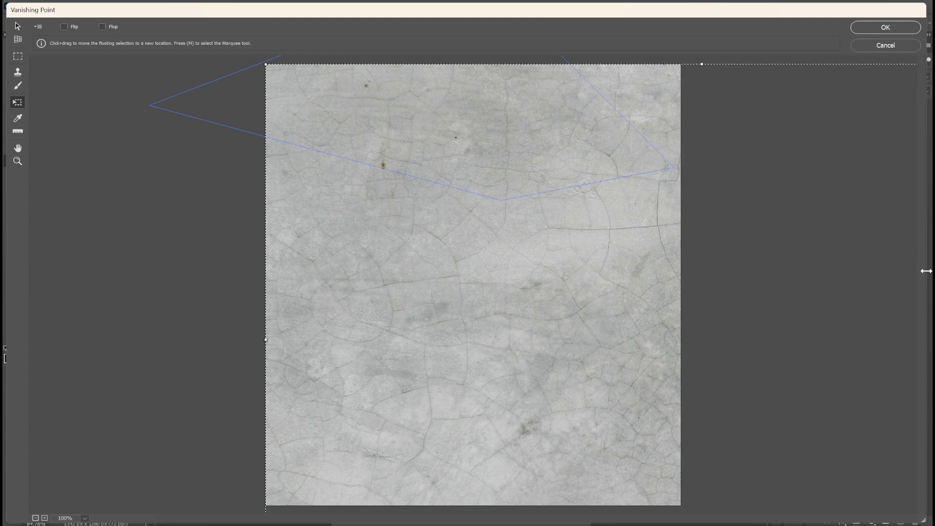
click(35, 519)
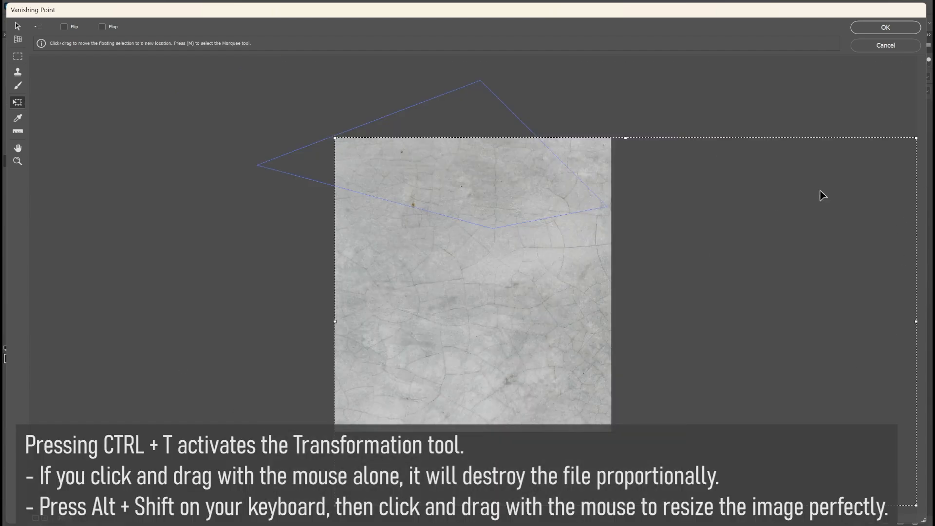
key(alt)
mouse_move(913, 138)
mouse_down()
mouse_move(684, 296)
mouse_move(554, 370)
mouse_move(756, 268)
mouse_move(583, 249)
mouse_move(729, 238)
mouse_up()
key(ctrl+z)
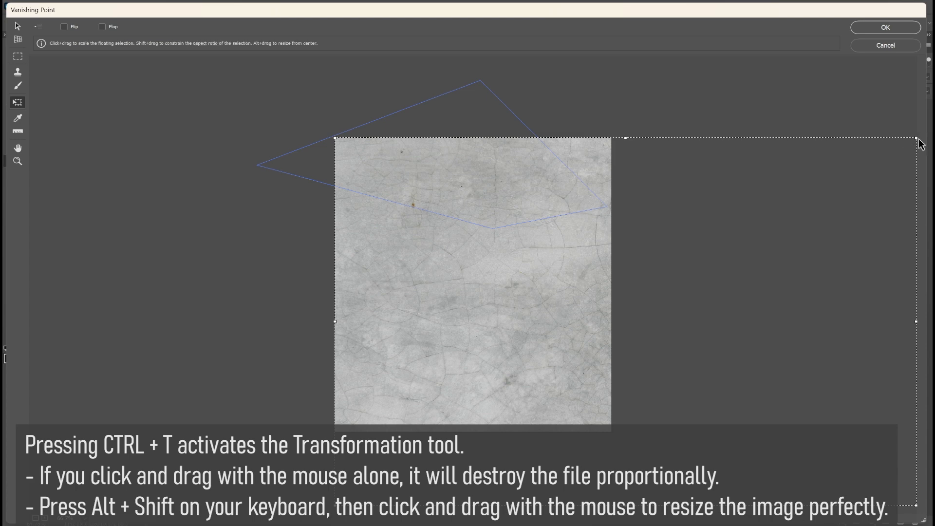
Scale the pasted cement texture down proportionally from its centre and place it on the ceiling plane, accepting the Vanishing Point result
mouse_move(915, 138)
mouse_down()
mouse_move(795, 184)
mouse_move(799, 206)
mouse_move(756, 240)
mouse_move(831, 171)
mouse_move(724, 252)
mouse_move(811, 162)
mouse_move(721, 246)
mouse_move(804, 173)
mouse_move(720, 236)
mouse_move(838, 149)
mouse_up()
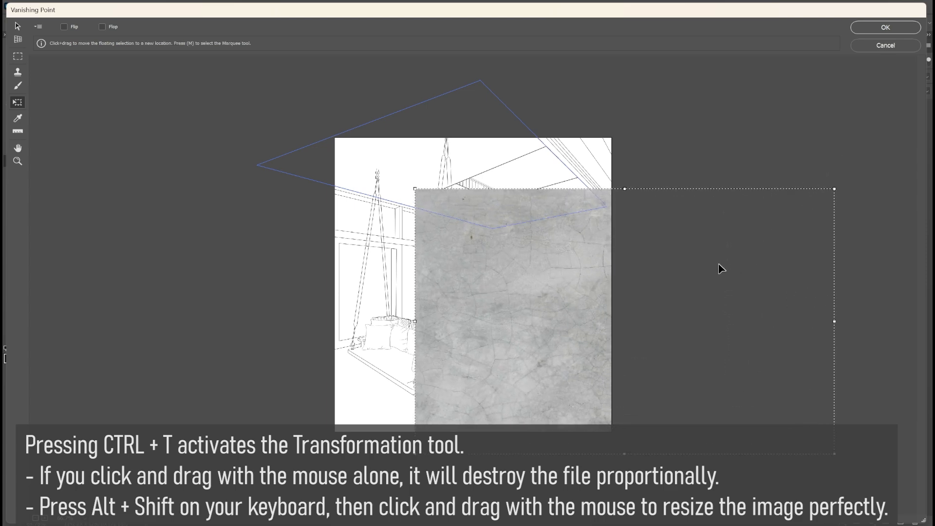
drag(748, 267, 512, 146)
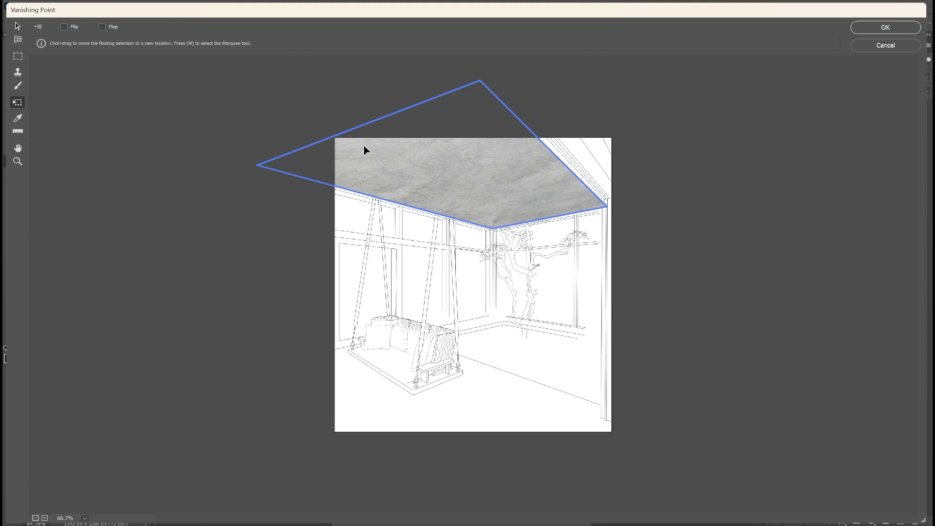
click(859, 28)
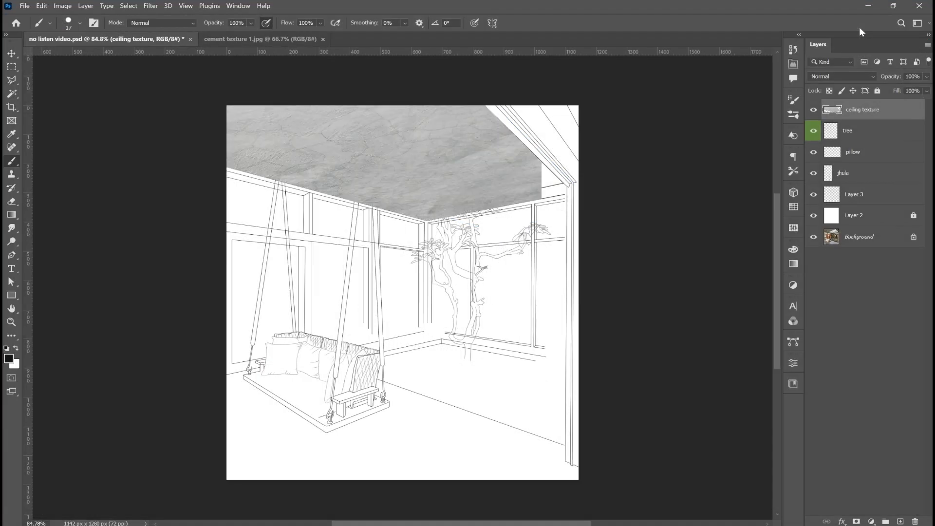
Free-transform the ceiling texture layer, nudging its corner so the cement reaches the wall post at the ceiling's outer corner
scroll(621, 118, up, 3)
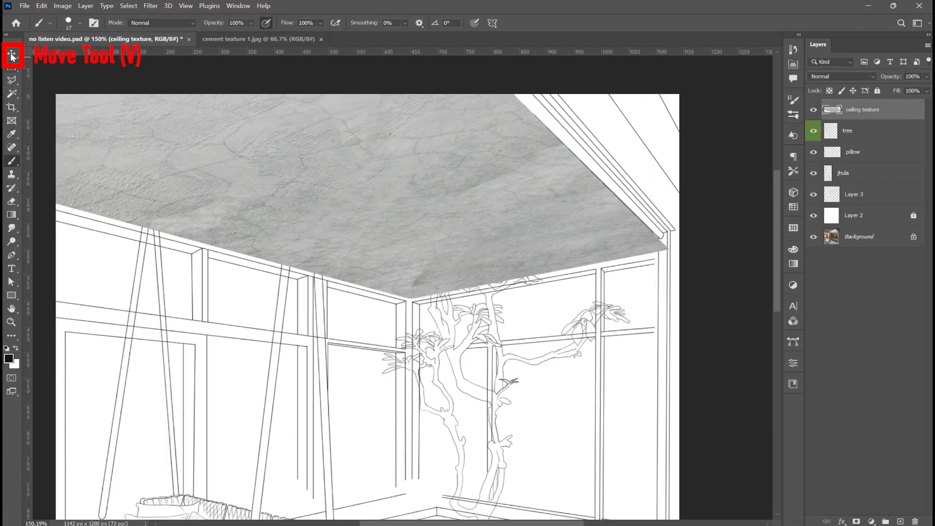
click(11, 54)
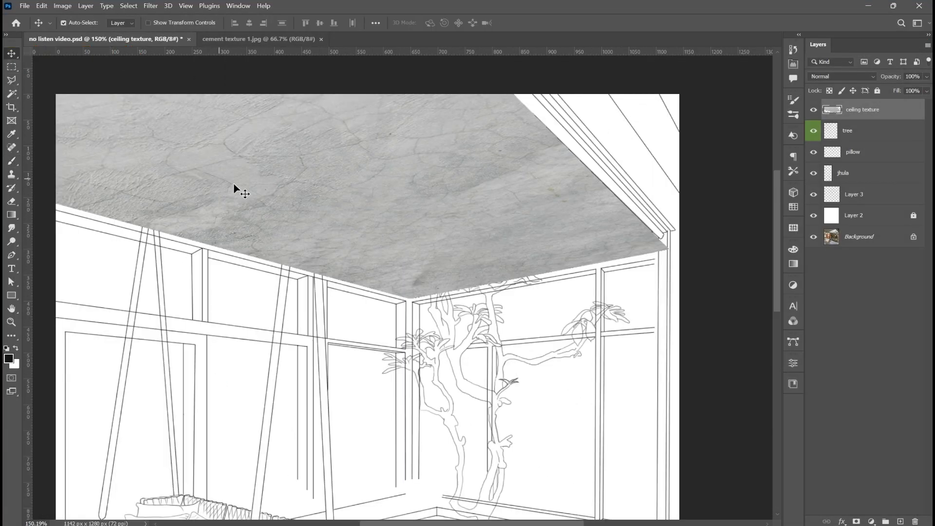
scroll(312, 192, down, 4)
scroll(465, 197, up, 4)
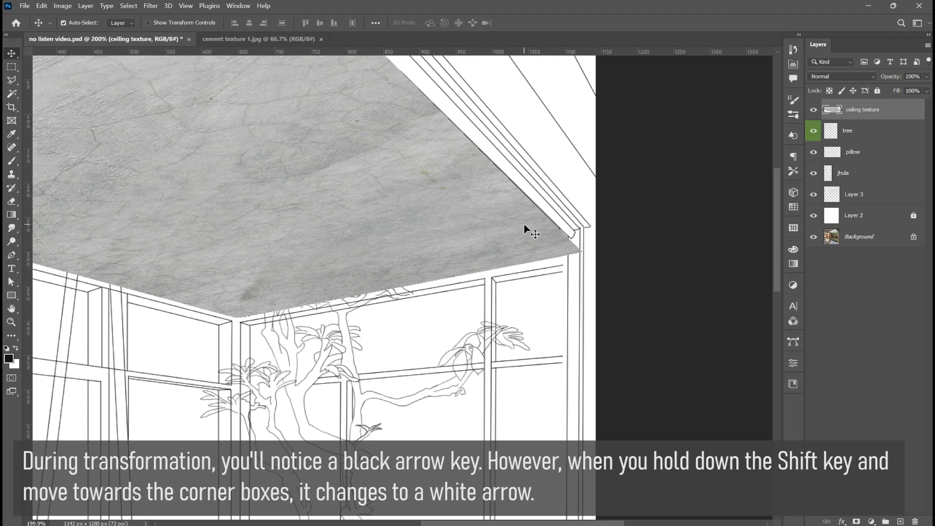
key(ctrl+t)
scroll(584, 261, up, 4)
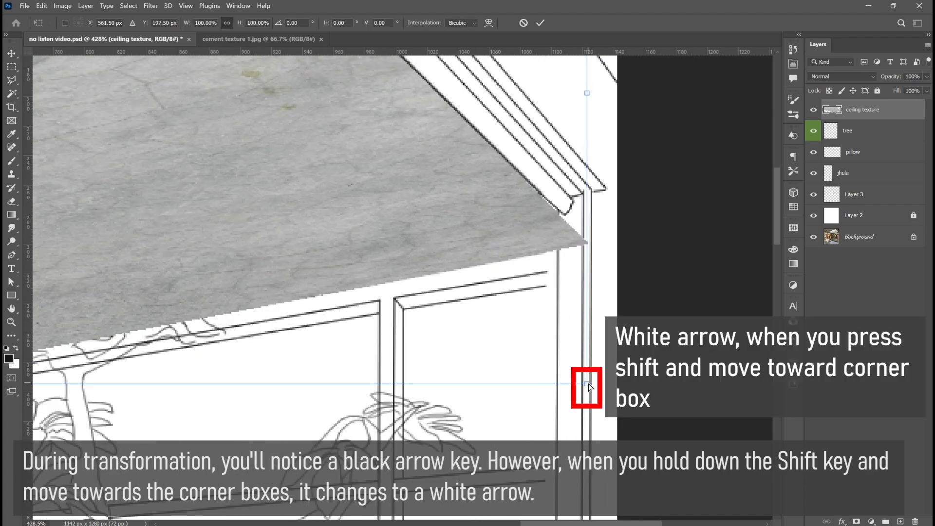
scroll(590, 384, down, 7)
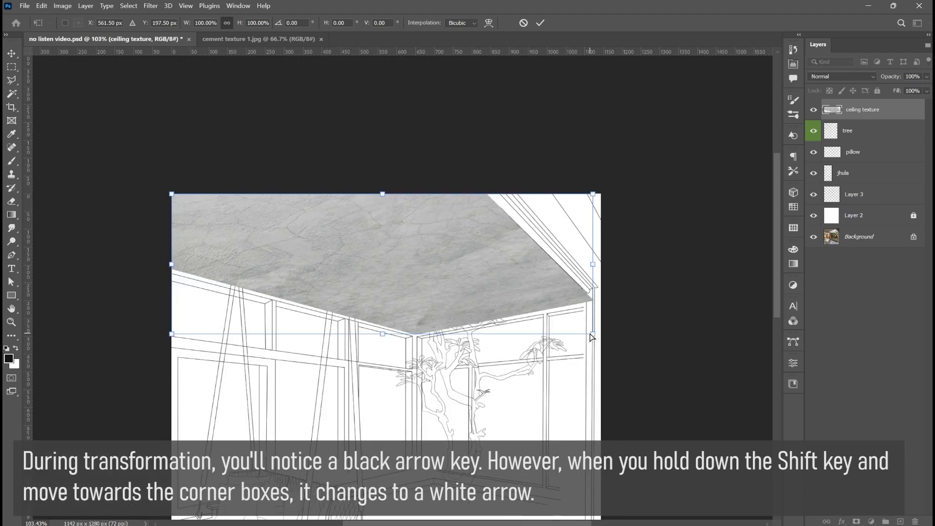
drag(594, 336, 622, 352)
scroll(601, 333, up, 2)
key(ctrl+z)
scroll(604, 330, up, 2)
scroll(610, 350, down, 3)
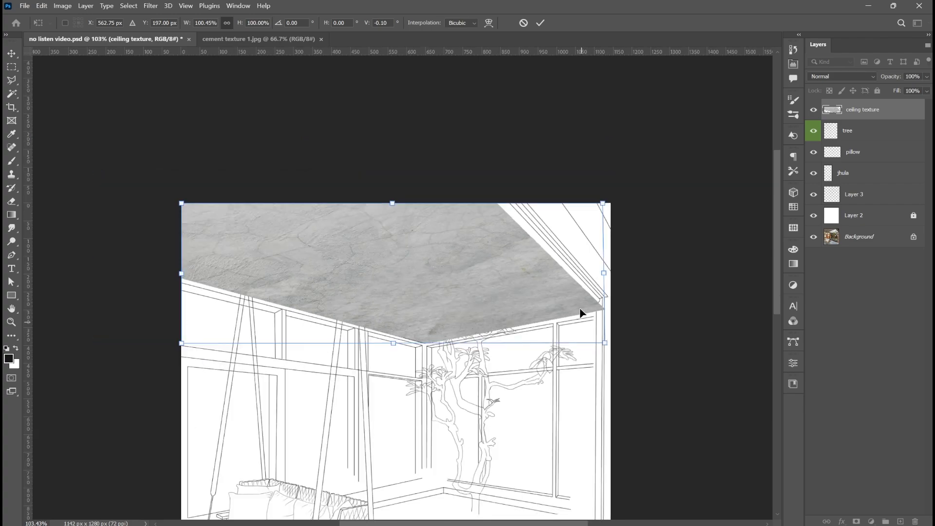
click(540, 24)
Hide the ceiling texture layer and outline the four-cornered skylight recess with the Polygonal Lasso tool
scroll(504, 251, up, 1)
scroll(504, 256, up, 1)
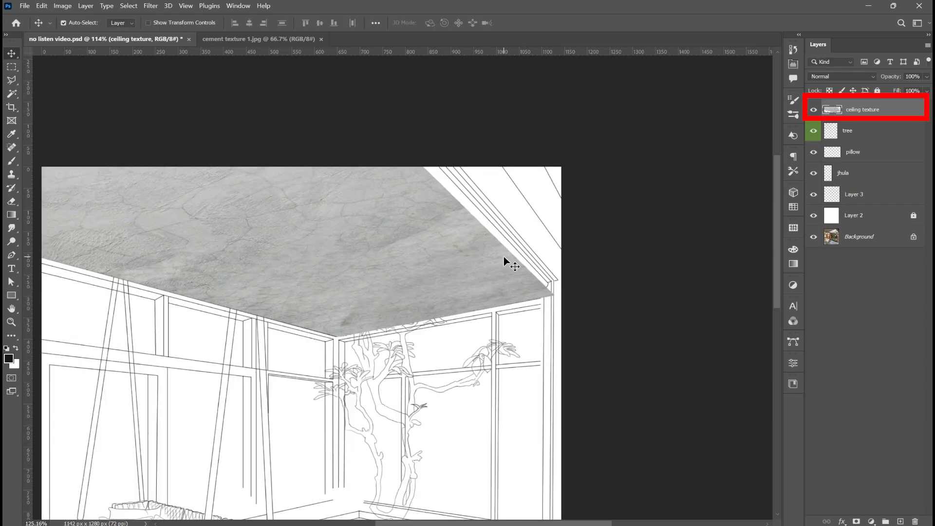
scroll(504, 256, up, 1)
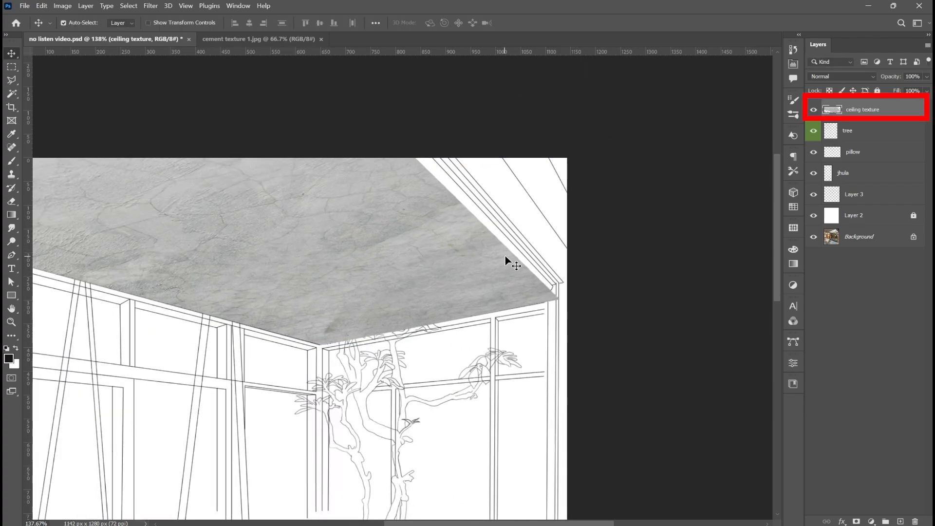
click(813, 111)
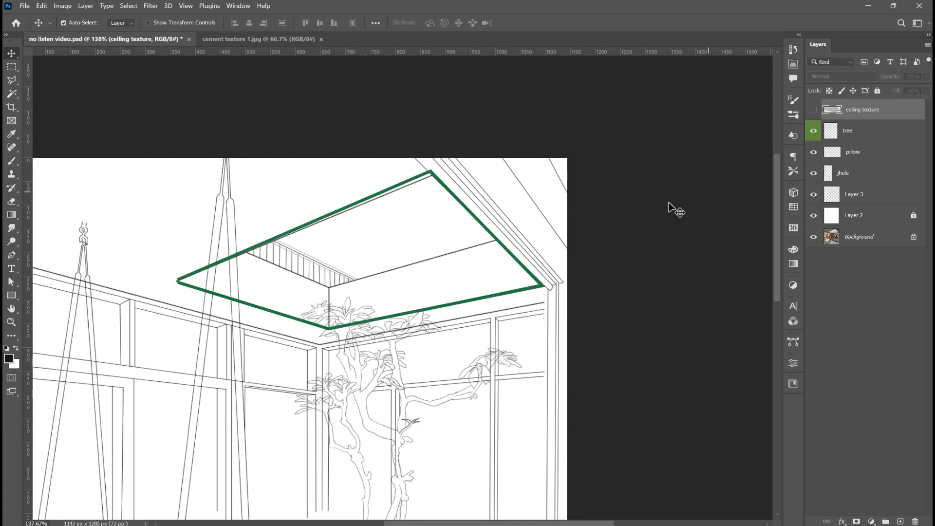
scroll(513, 226, down, 3)
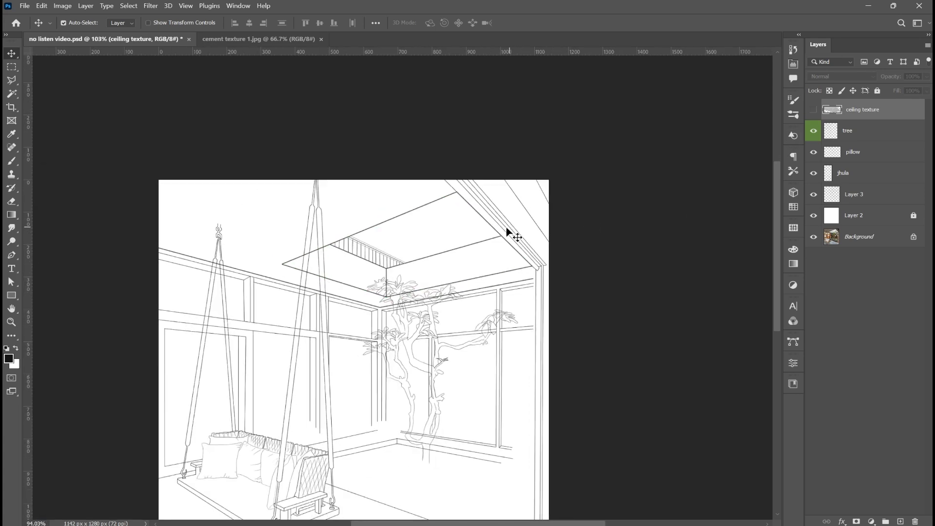
scroll(352, 242, up, 3)
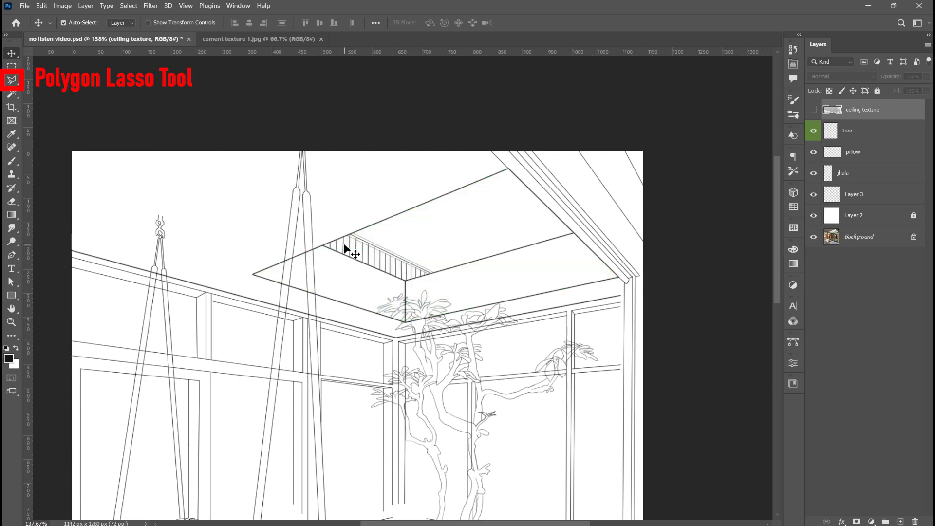
scroll(344, 246, up, 2)
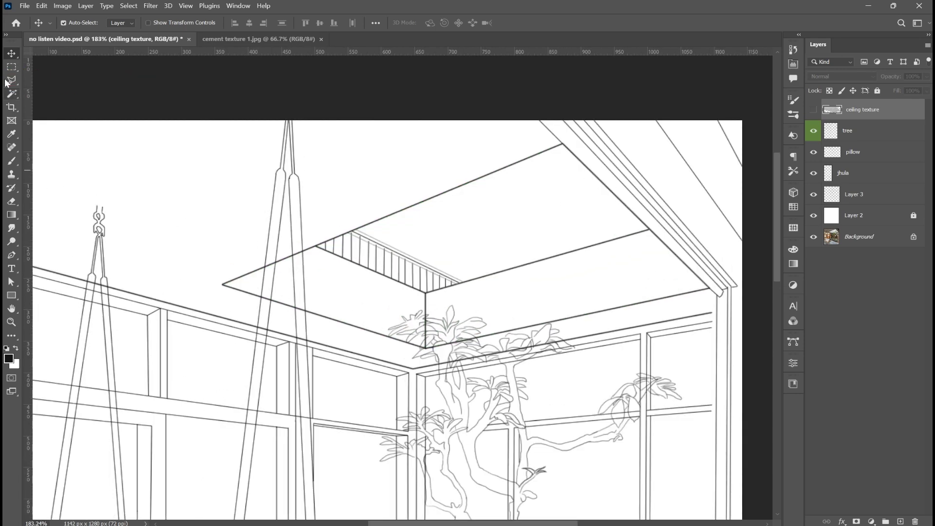
click(12, 80)
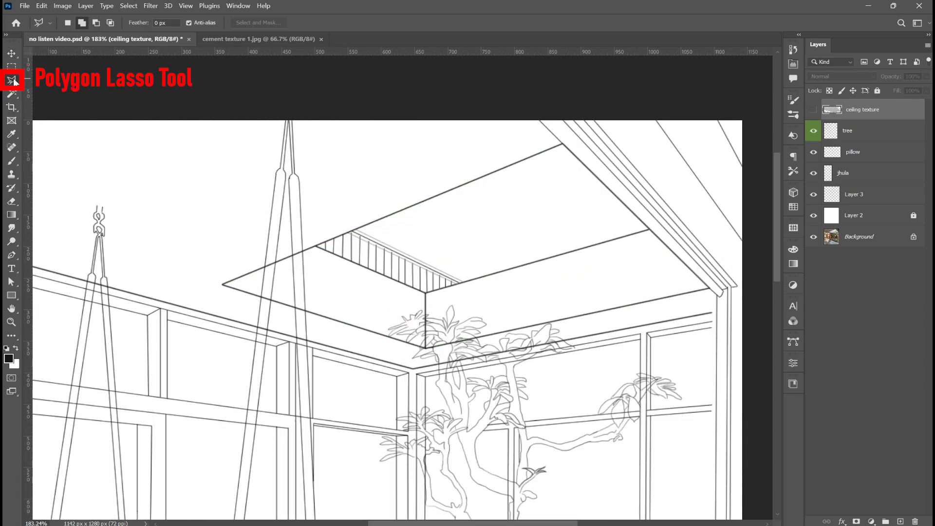
click(223, 285)
click(563, 145)
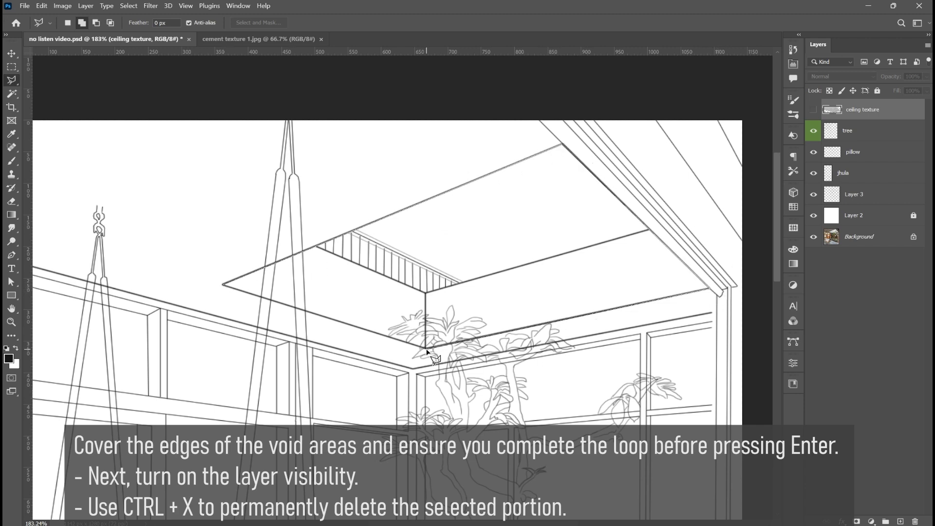
click(426, 349)
click(223, 285)
Show the ceiling texture layer again and cut the selected recess area out of it
scroll(439, 224, down, 12)
click(814, 109)
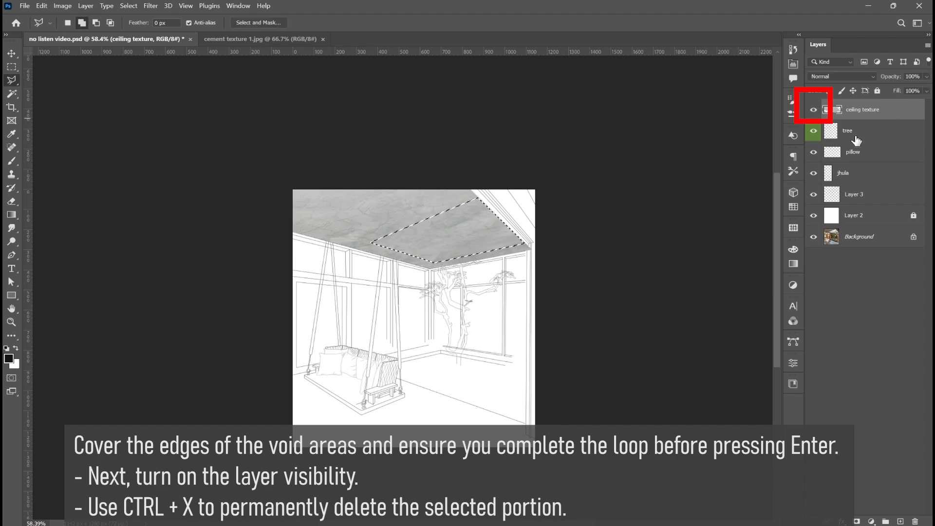
key(ctrl+x)
Hide the ceiling texture layer and outline the wall post below the beam end with the Polygonal Lasso
scroll(504, 265, up, 5)
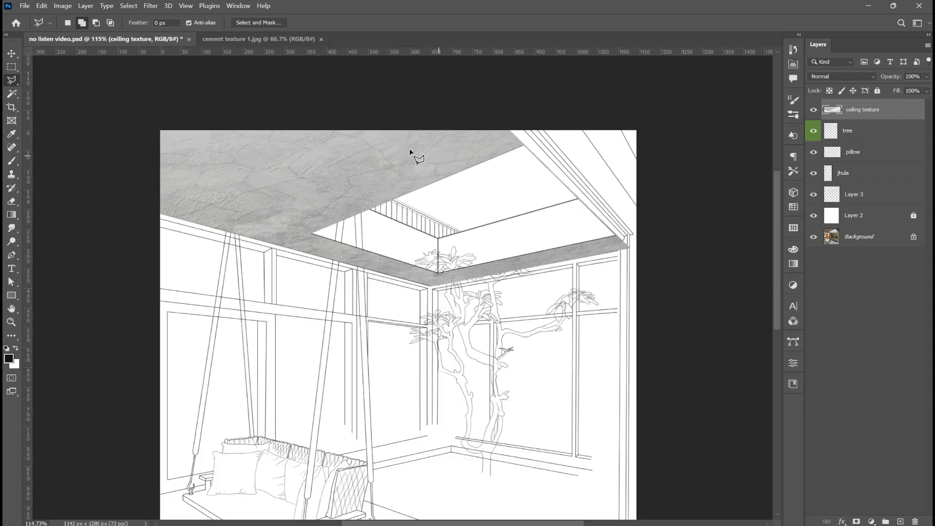
scroll(610, 265, up, 9)
scroll(682, 210, up, 5)
click(814, 109)
scroll(629, 194, up, 4)
click(571, 157)
click(588, 172)
click(604, 158)
click(612, 136)
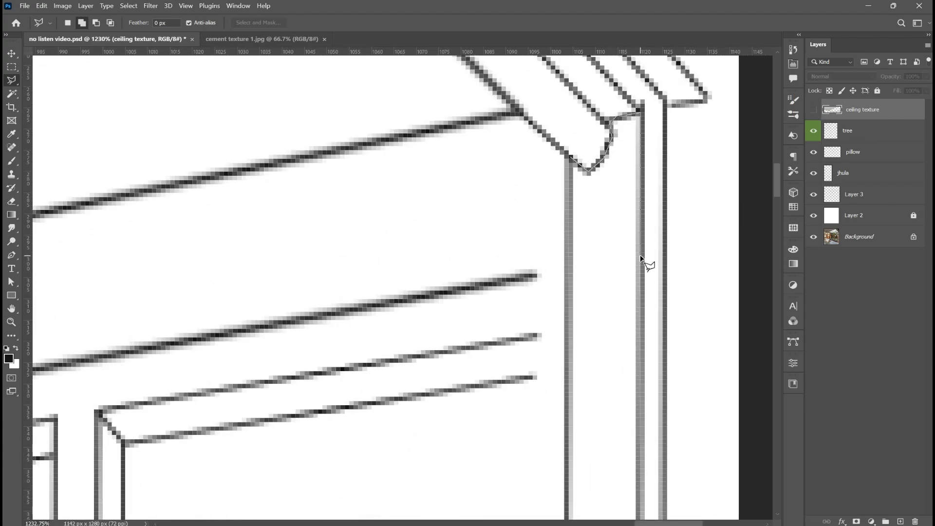
scroll(641, 258, down, 5)
click(551, 371)
click(507, 377)
scroll(508, 377, up, 6)
double_click(625, 183)
Show the ceiling texture layer again and cut the cement overlapping the selected wall post
scroll(626, 183, up, 6)
click(814, 110)
scroll(722, 159, down, 8)
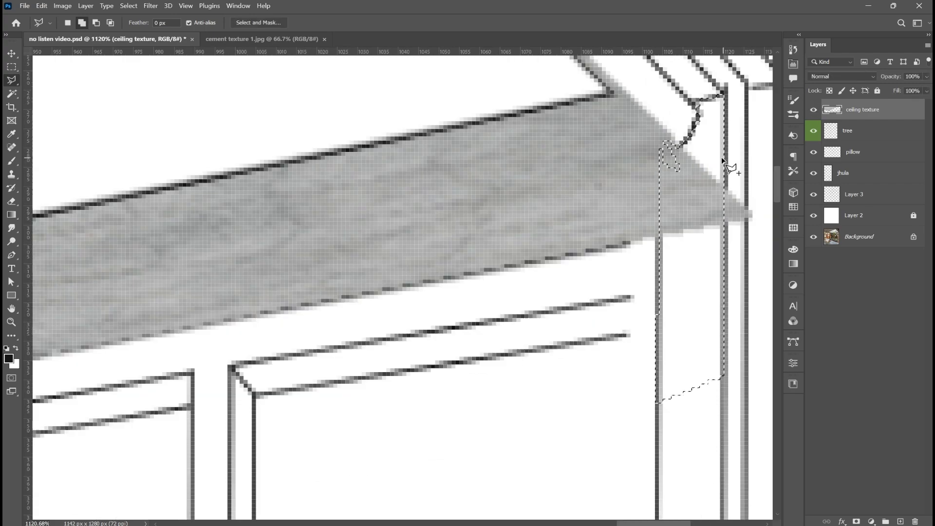
key(ctrl+x)
Lasso the leftover cement fragments around the wall post below the beam end and cut them from the ceiling texture layer
scroll(723, 161, up, 7)
click(453, 181)
click(463, 298)
click(573, 384)
click(655, 382)
click(726, 327)
double_click(518, 230)
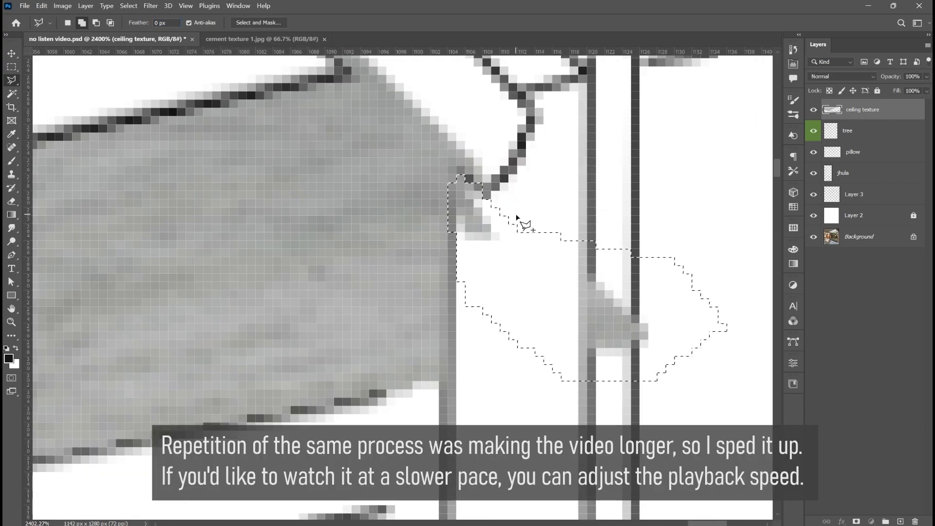
key(ctrl+x)
With the ceiling texture hidden, lasso along the beam's inner edge, show the layer again and cut the selected strip
scroll(517, 217, down, 10)
scroll(407, 149, up, 2)
click(814, 110)
scroll(400, 108, up, 5)
click(400, 105)
scroll(402, 286, down, 6)
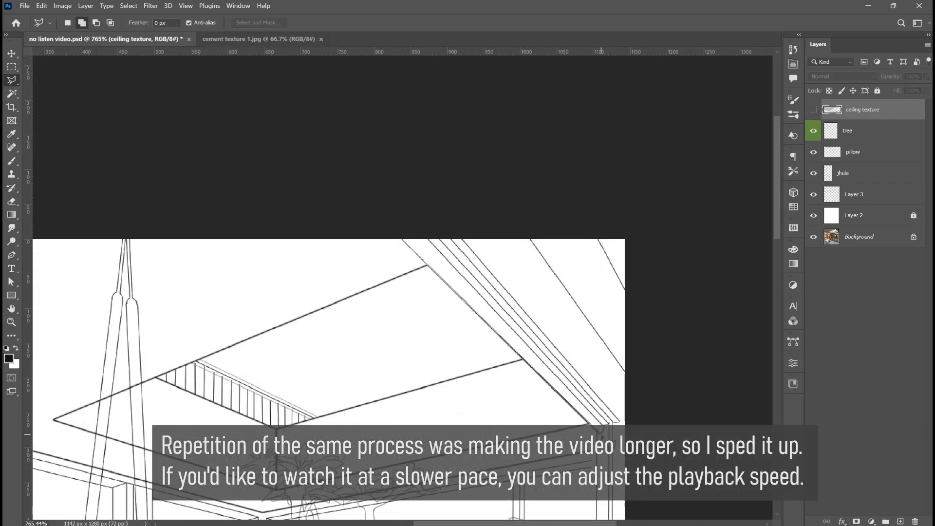
click(603, 434)
scroll(487, 285, up, 5)
double_click(470, 219)
scroll(429, 242, down, 5)
click(814, 110)
key(ctrl+x)
Lasso the remaining cement sliver along the beam line from the recess's upper corner and cut it from the ceiling texture
scroll(507, 243, up, 9)
click(407, 222)
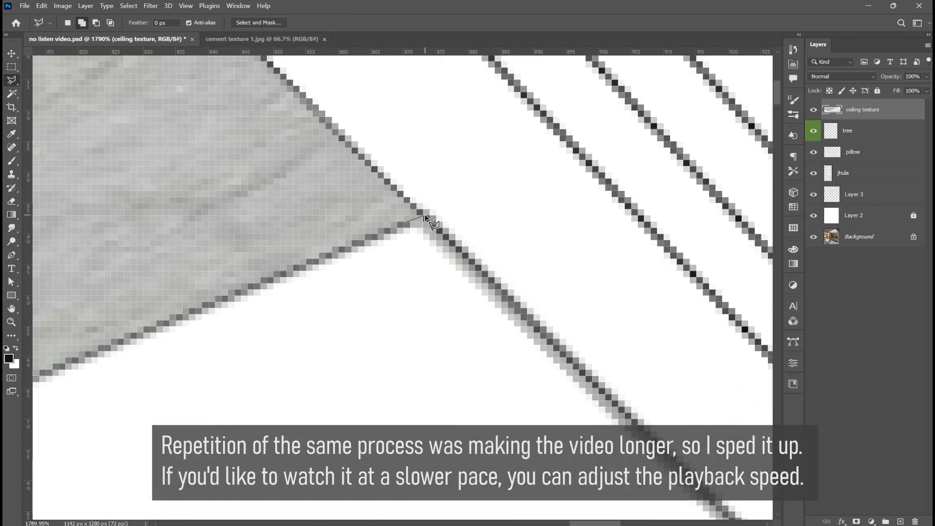
click(425, 216)
scroll(429, 225, down, 20)
scroll(568, 312, up, 6)
click(582, 452)
click(444, 351)
click(405, 283)
key(ctrl+x)
scroll(463, 363, up, 7)
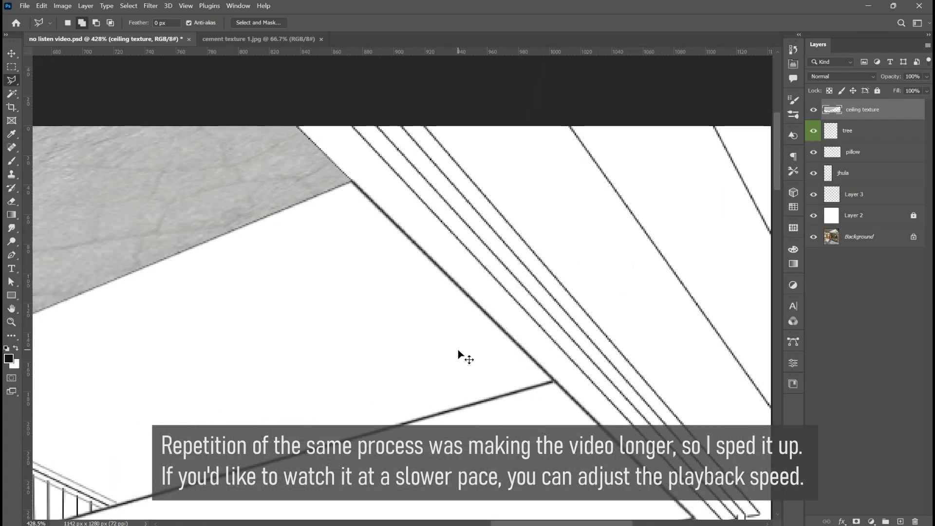
scroll(458, 355, down, 12)
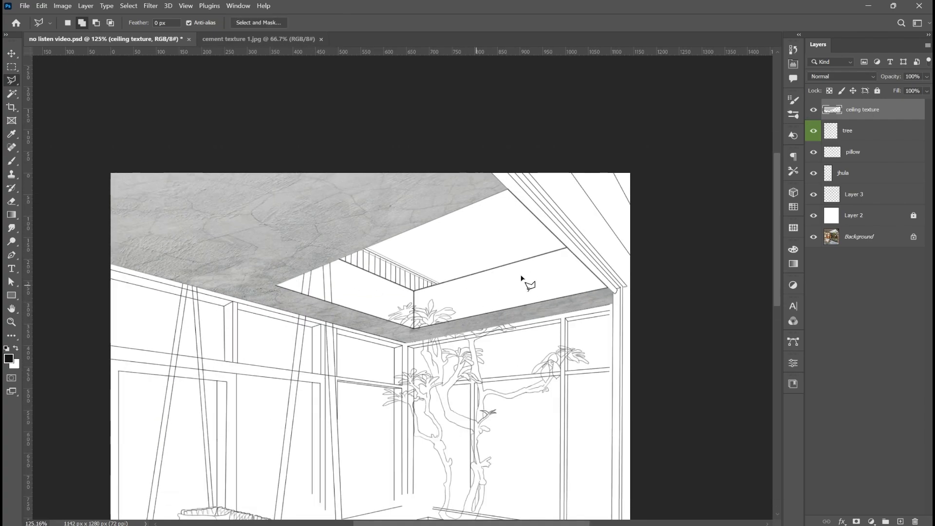
Create a new layer above the ceiling texture and name it "straight cement cut"
click(901, 521)
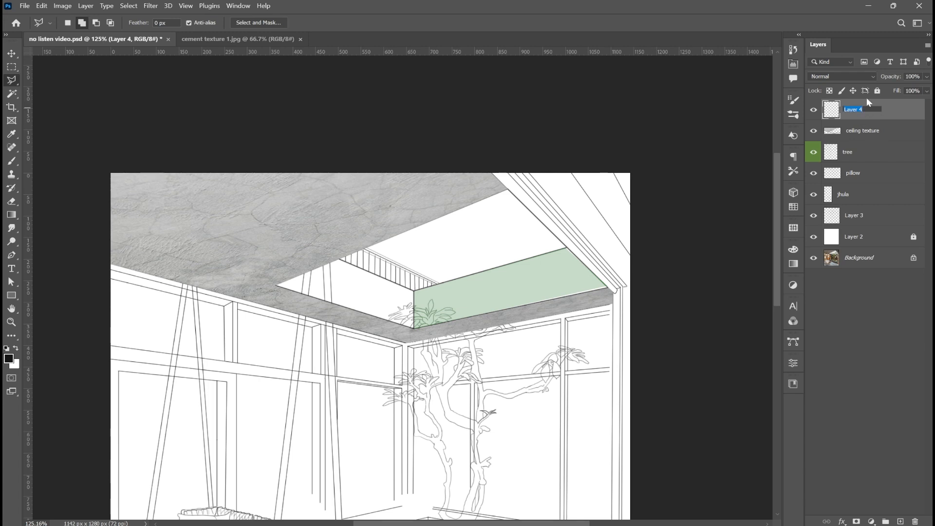
text(straight cement cut)
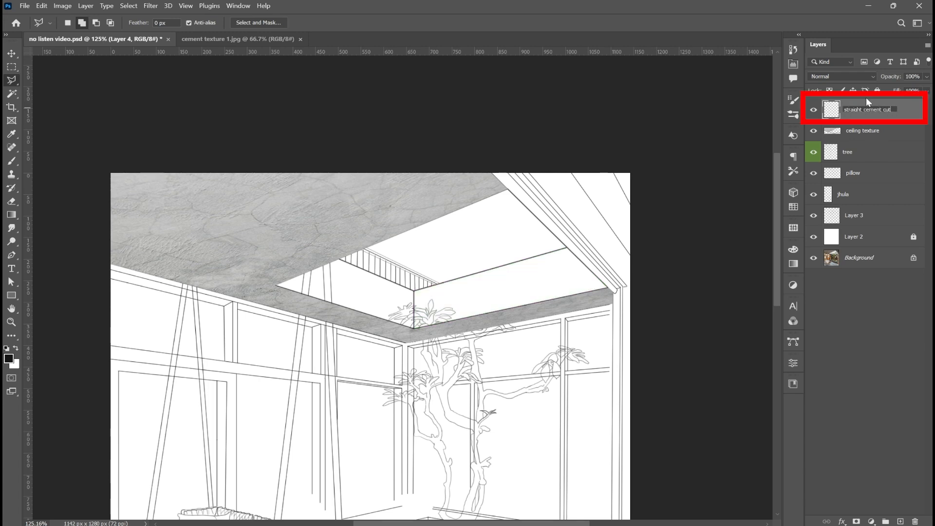
key(Return)
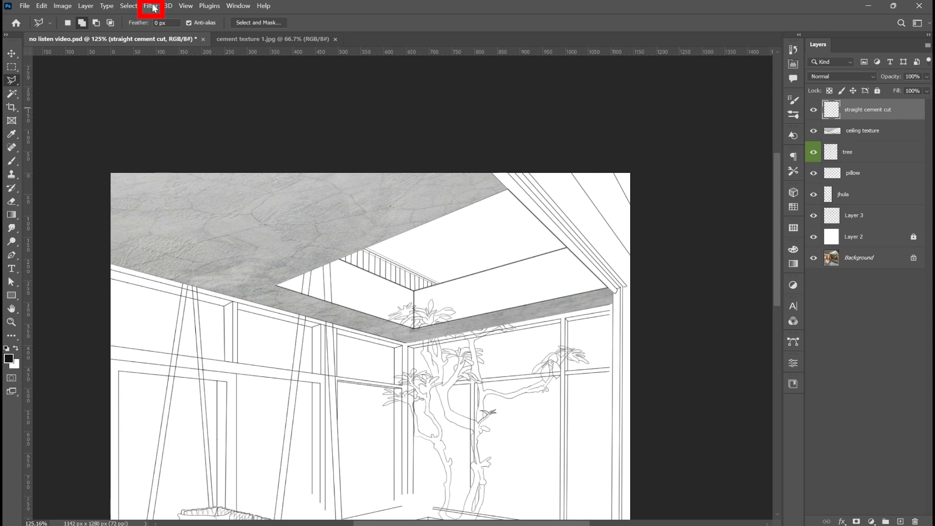
Create a Vanishing Point perspective plane over the skylight recess's right inner face and align its corners with the drawn edges
click(153, 6)
click(204, 107)
click(17, 161)
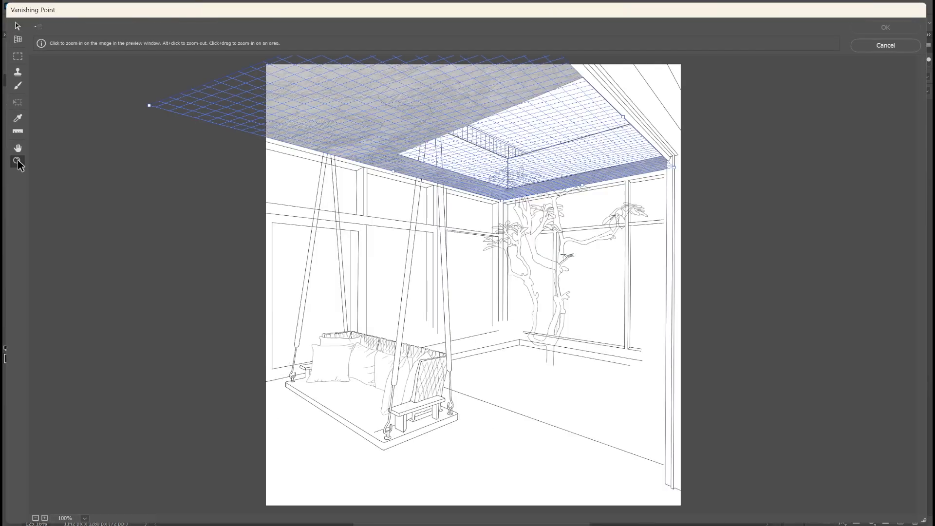
click(522, 167)
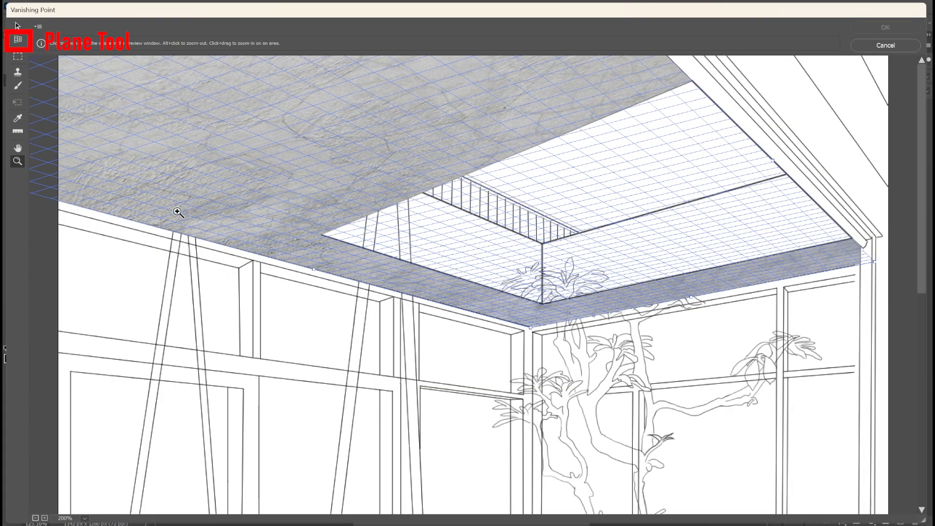
click(18, 39)
click(543, 244)
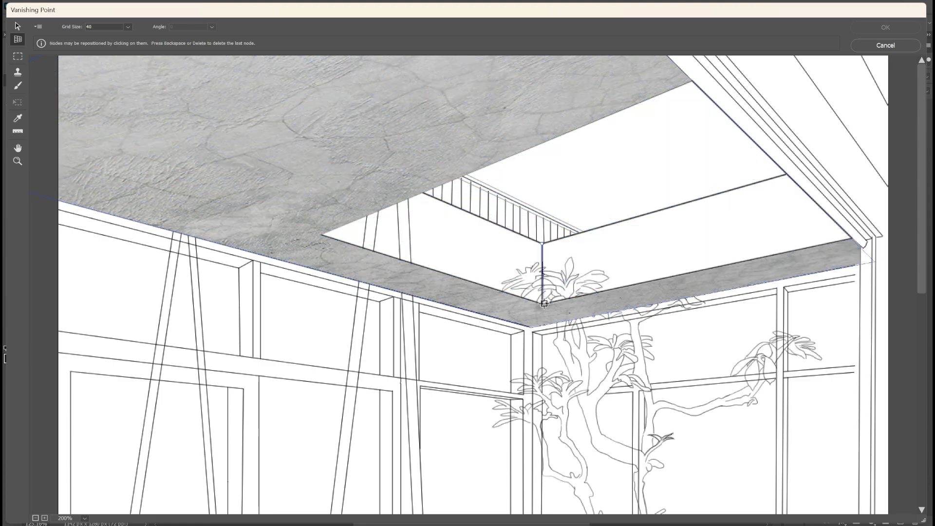
click(543, 303)
click(769, 255)
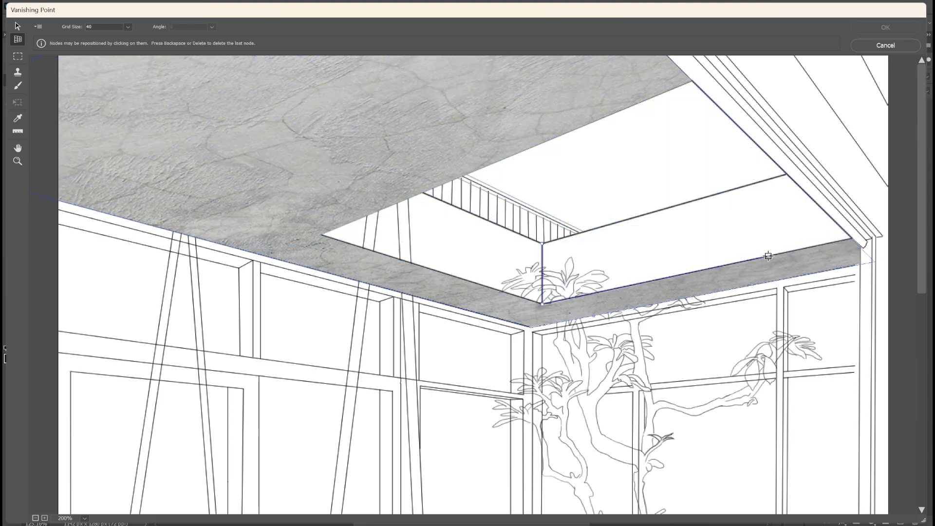
click(767, 180)
drag(767, 218, 856, 197)
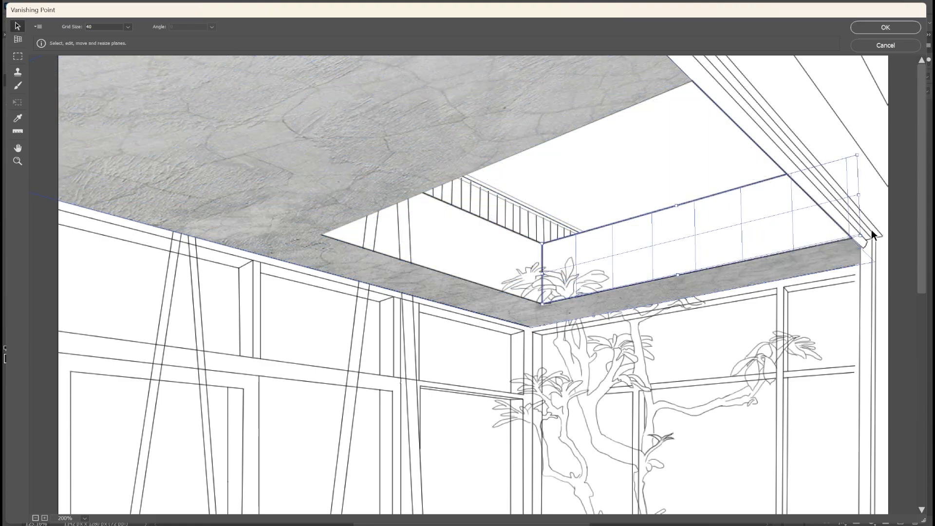
drag(861, 236, 861, 237)
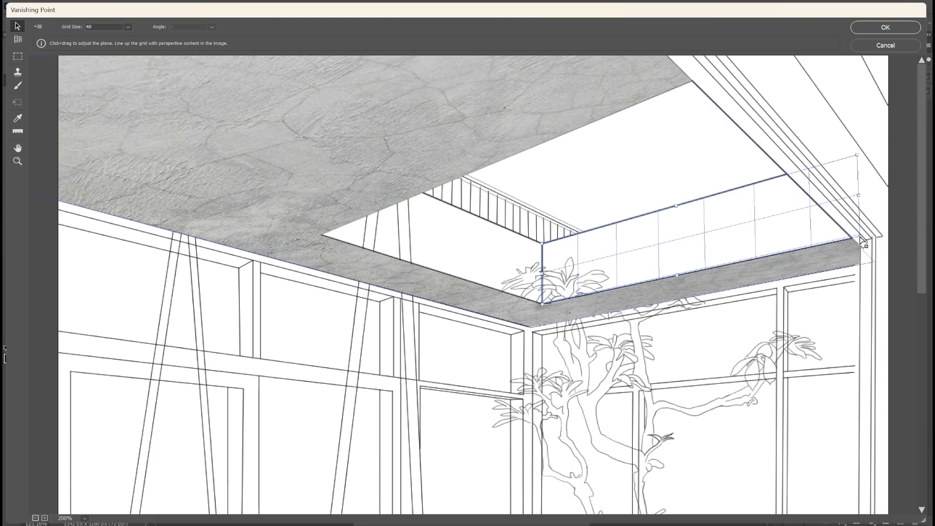
Undo the wrong texture fragment pasted in Vanishing Point and apply the filter with the new recess plane
key(ctrl+v)
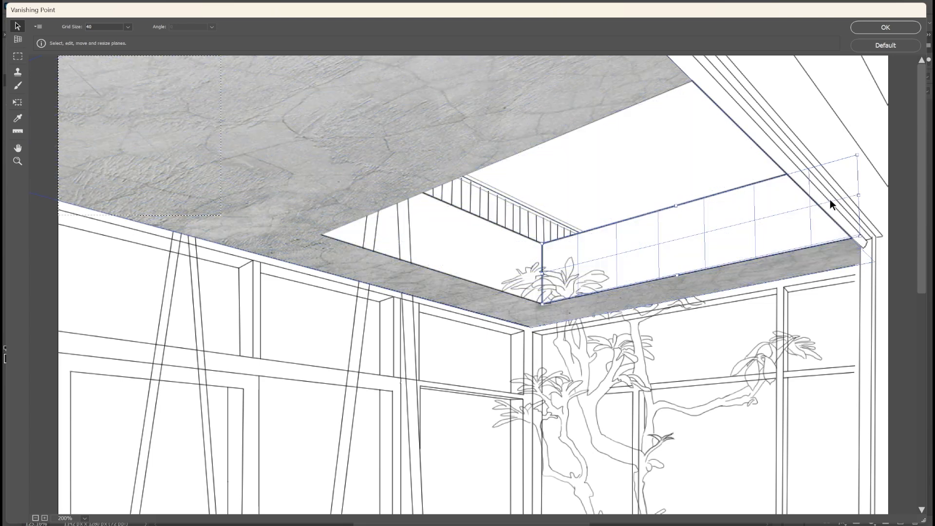
key(ctrl+z)
click(886, 32)
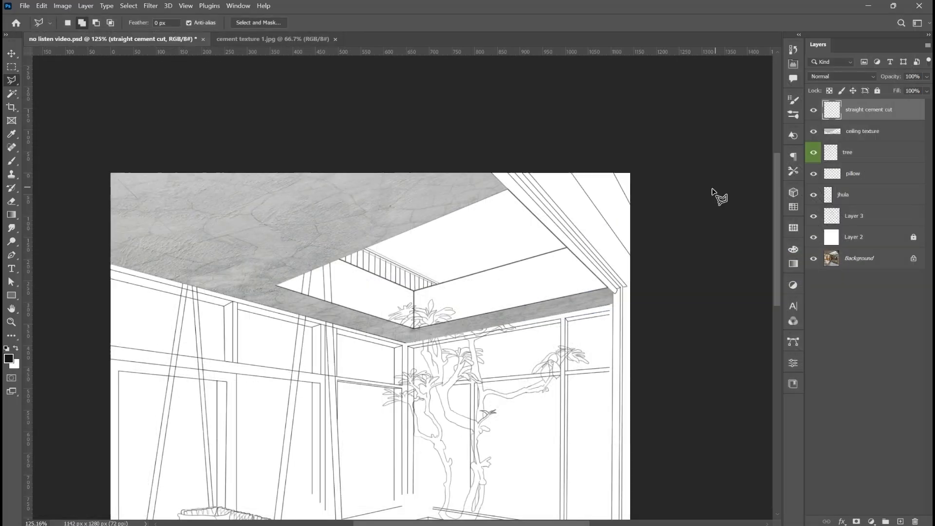
Select the entire image in cement texture 1.jpg and copy it
scroll(653, 195, down, 4)
scroll(591, 295, up, 7)
scroll(589, 293, down, 7)
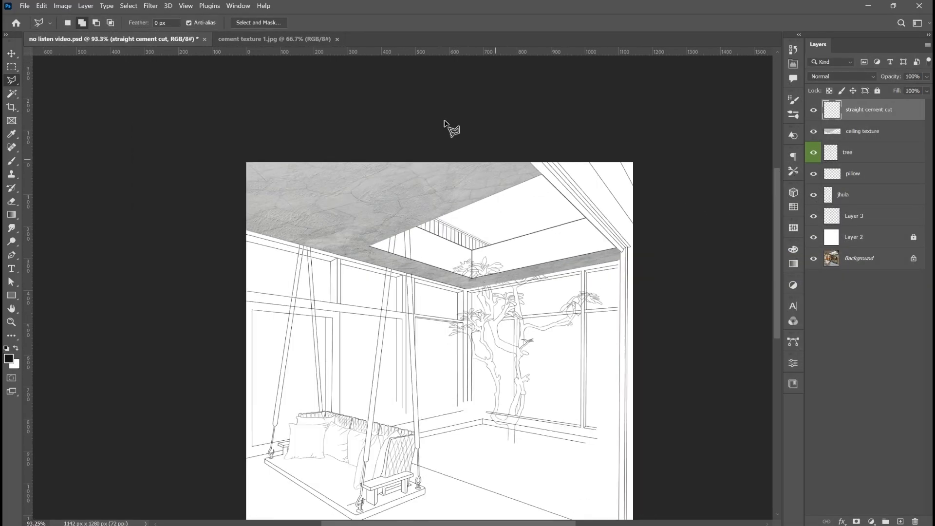
click(291, 42)
key(ctrl+a)
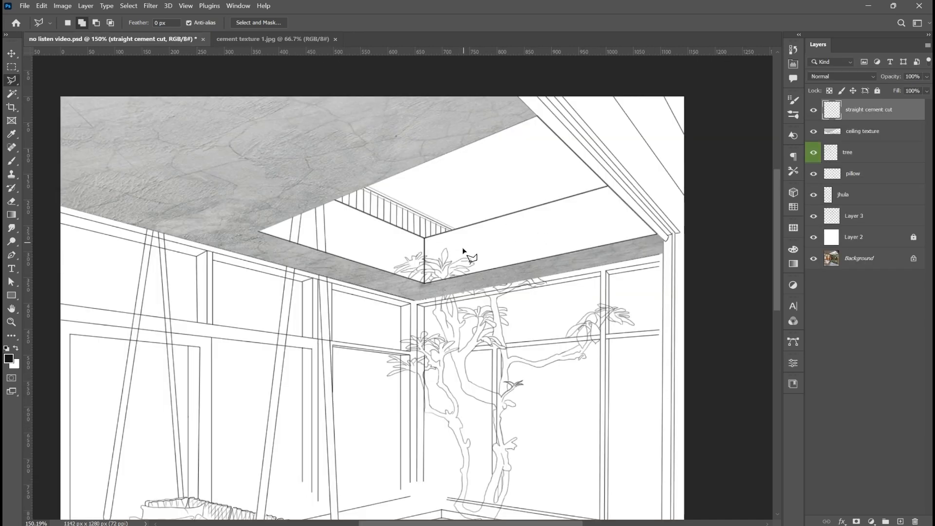
Paste the cement texture into Vanishing Point, scale it down and place it on the recess's right inner face
scroll(463, 250, up, 1)
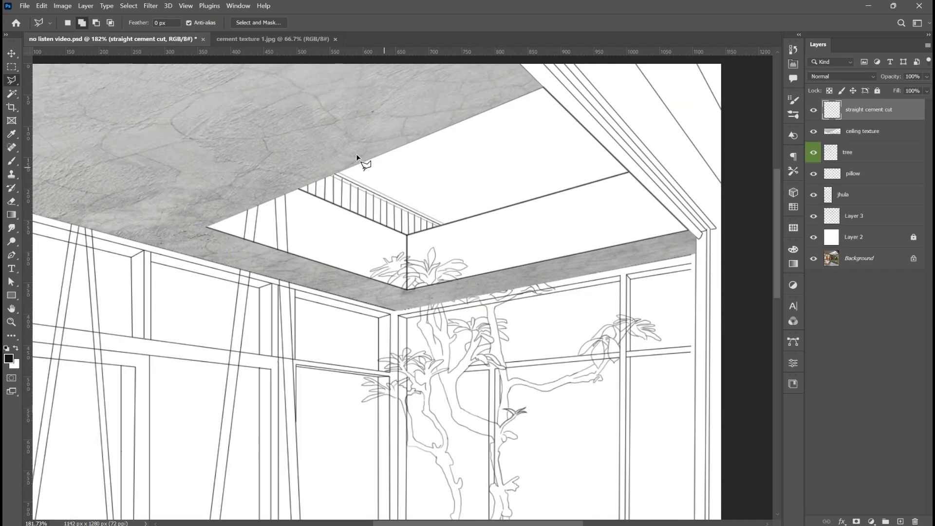
click(149, 6)
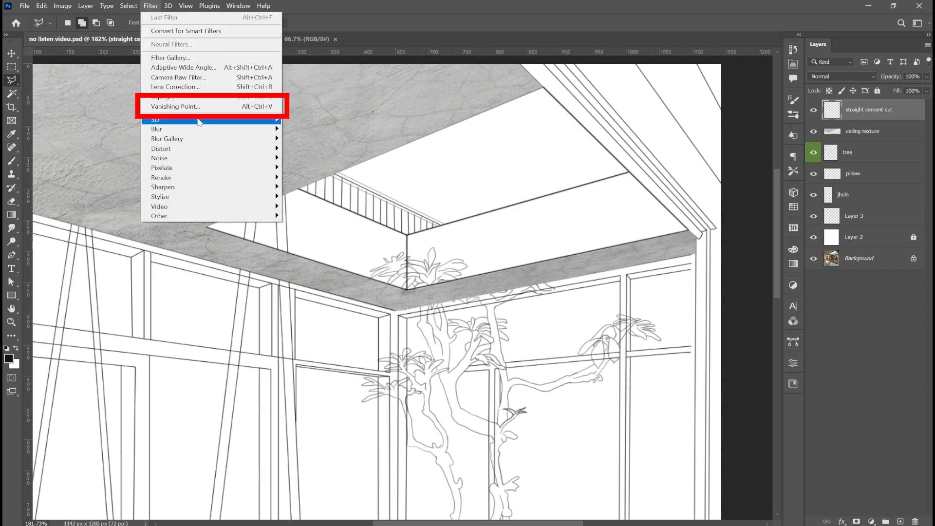
click(165, 107)
key(ctrl+v)
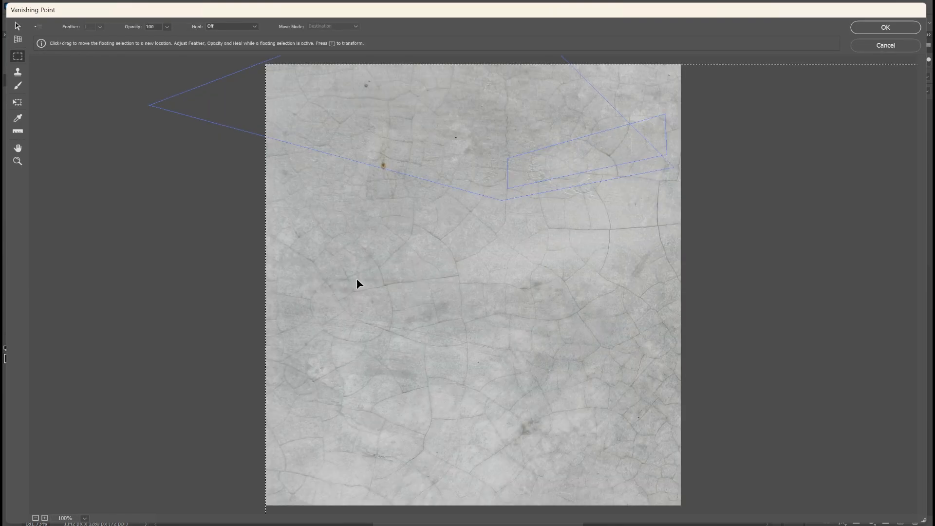
key(ctrl+minus)
key(t)
drag(914, 508, 595, 180)
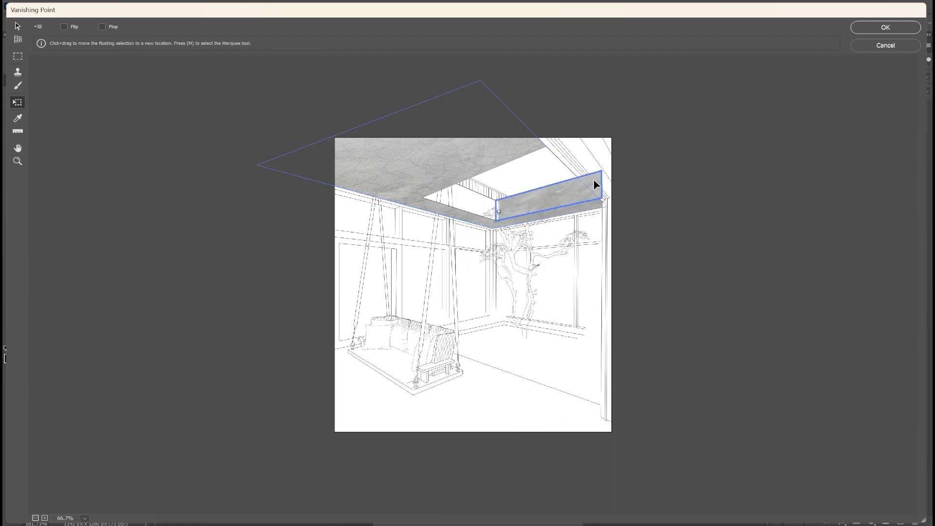
Reshape the recess plane corner by corner so it fits the skylight recess's left inner face
click(19, 43)
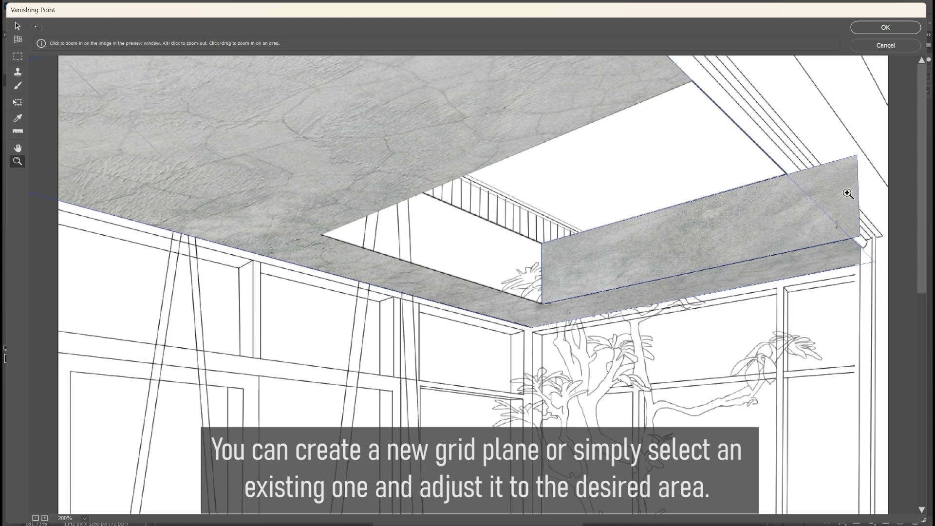
key(v)
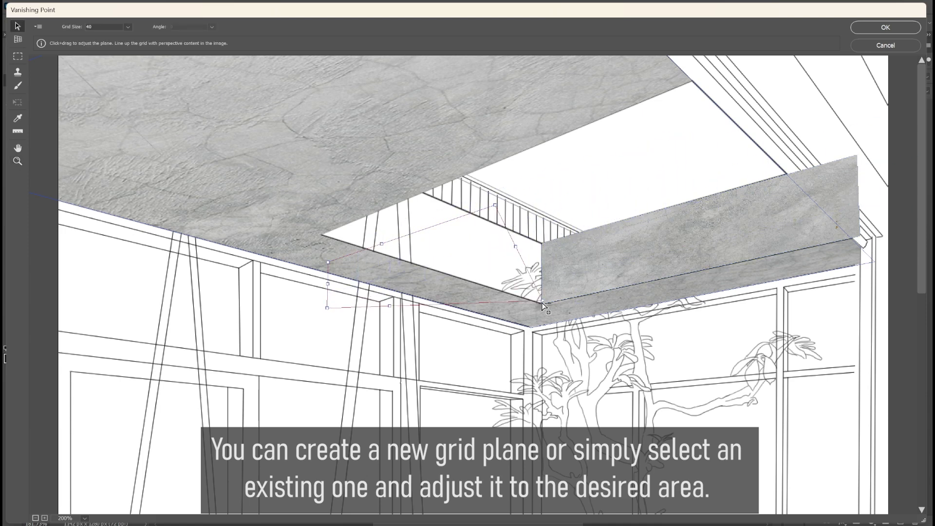
drag(495, 205, 541, 242)
drag(327, 262, 358, 167)
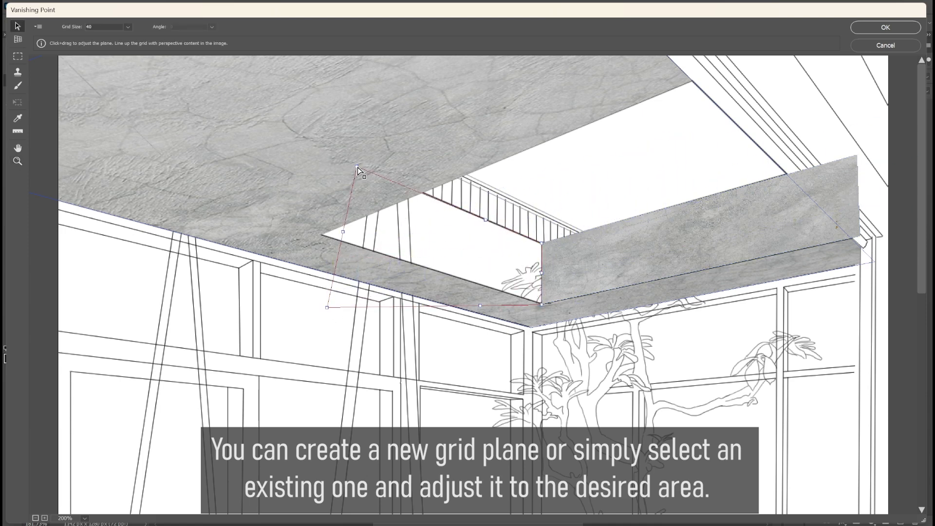
drag(328, 309, 322, 235)
drag(358, 165, 327, 151)
drag(542, 243, 542, 244)
Paste the cement texture again, scale it down and try to move it onto the recess's left inner face
key(ctrl+v)
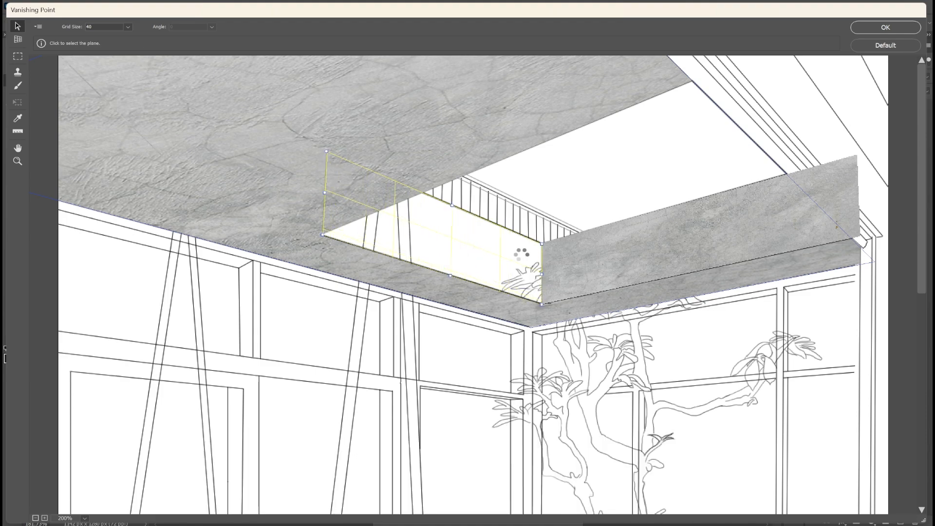
click(18, 162)
click(35, 519)
key(ctrl+t)
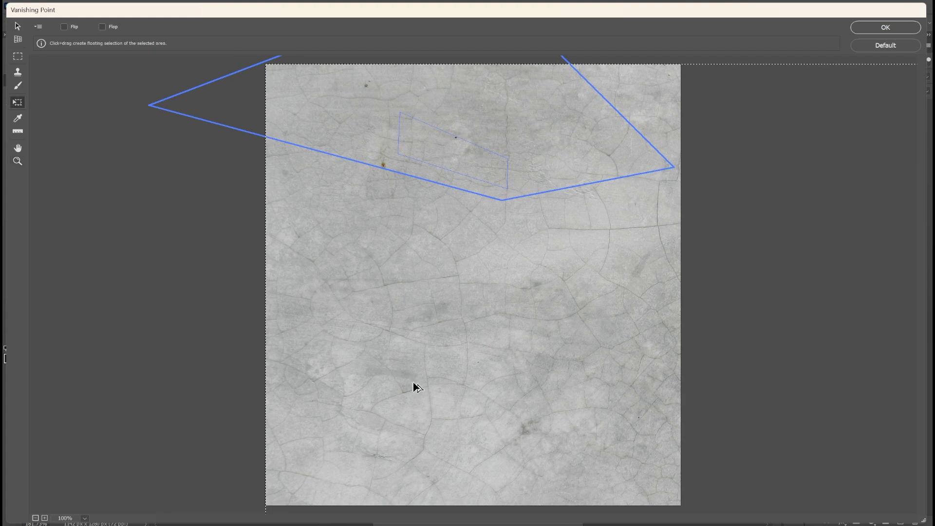
drag(265, 62, 600, 271)
drag(654, 330, 537, 342)
key(ctrl+z)
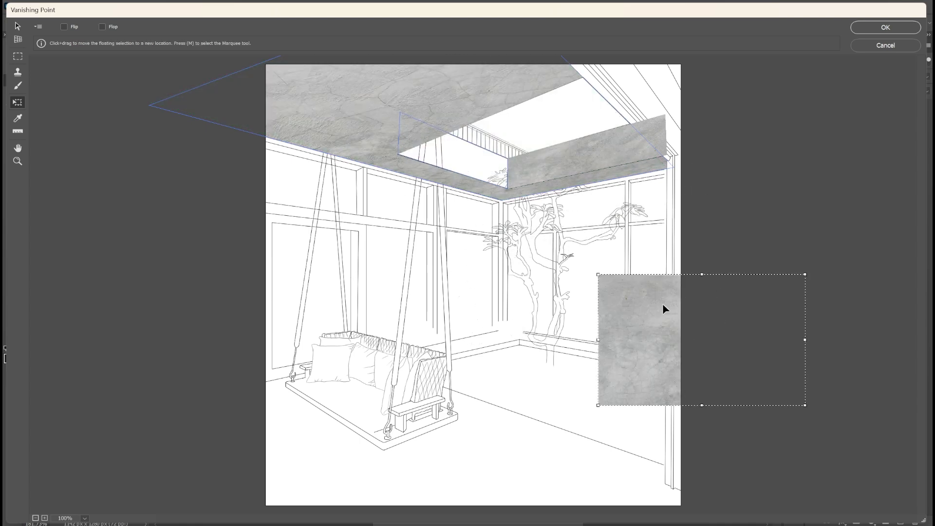
Move the ceiling's perspective plane down off the skylight recess and select the plane on the recess's left inner face
click(17, 24)
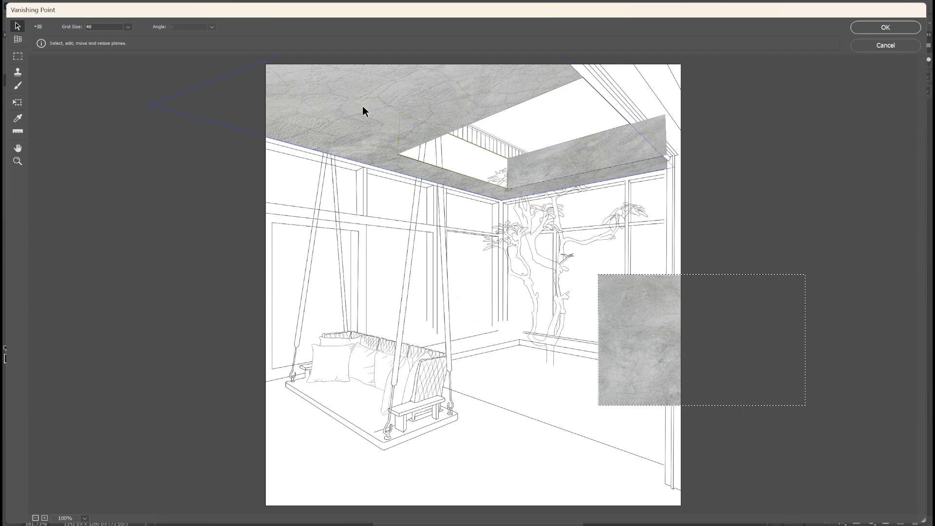
click(362, 111)
drag(413, 113, 249, 237)
click(486, 168)
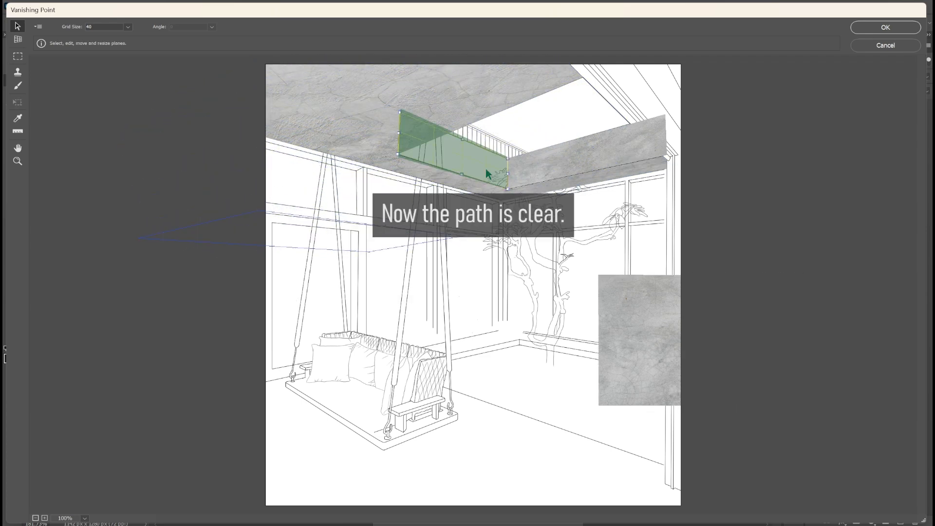
key(Delete)
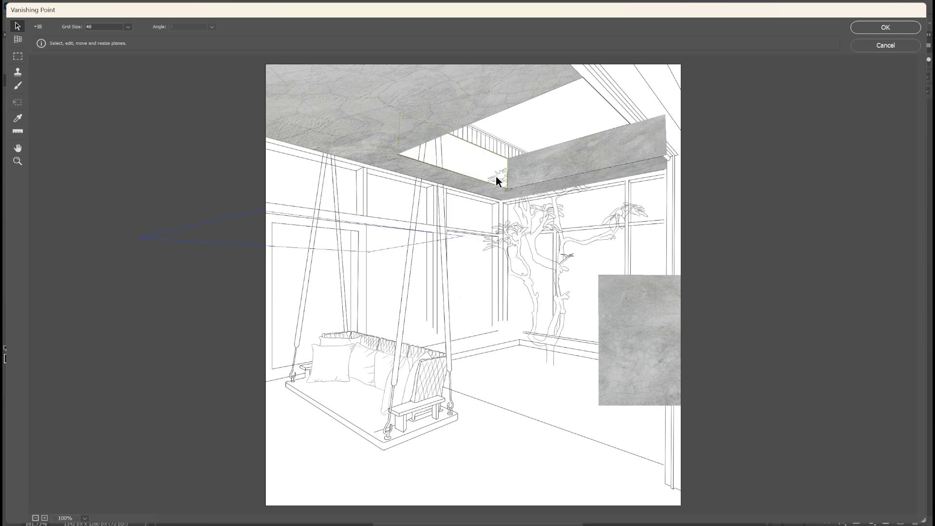
Paste a fresh scaled-down cement texture onto the plane of the recess's left inner face and apply Vanishing Point
click(18, 26)
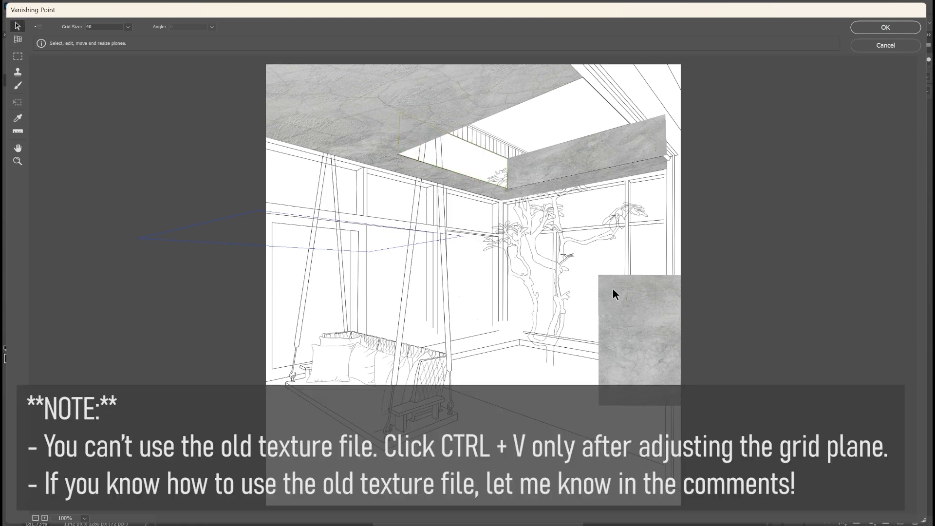
click(469, 162)
key(alt)
key(ctrl+v)
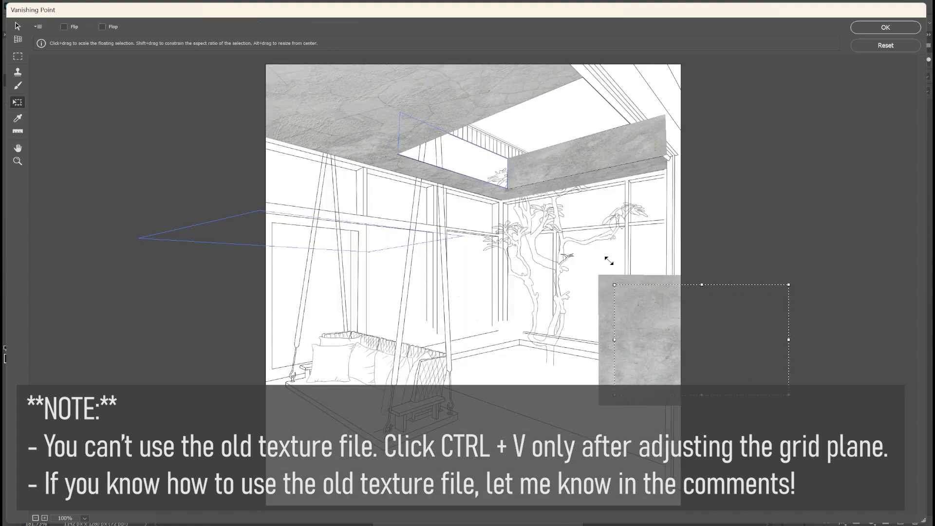
drag(645, 303, 443, 153)
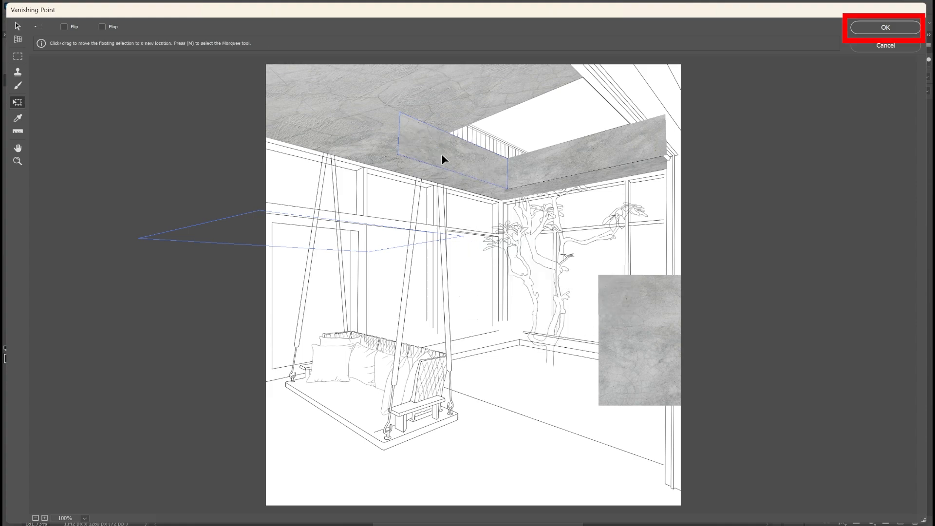
click(885, 27)
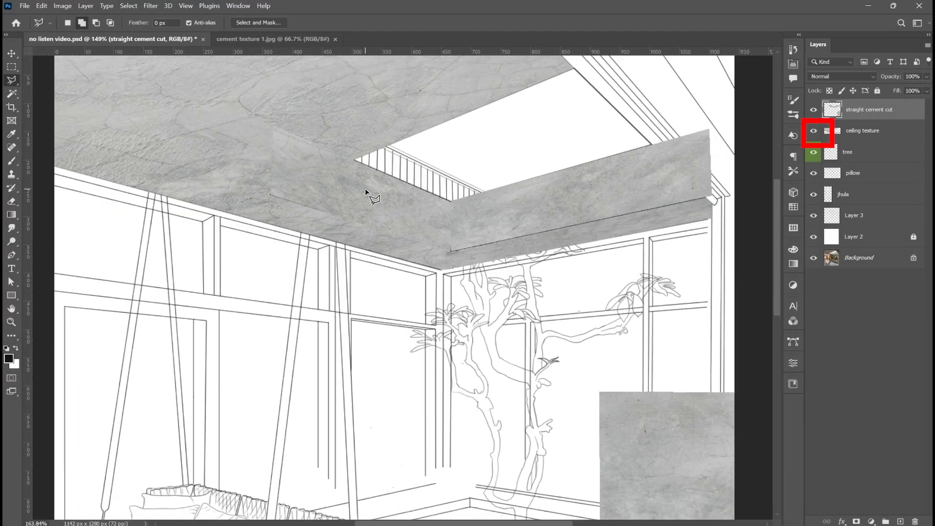
Hide the "ceiling texture" and "straight cement cut" layers and lasso the outline of the recess's left inner face
click(814, 130)
click(814, 109)
scroll(344, 174, up, 5)
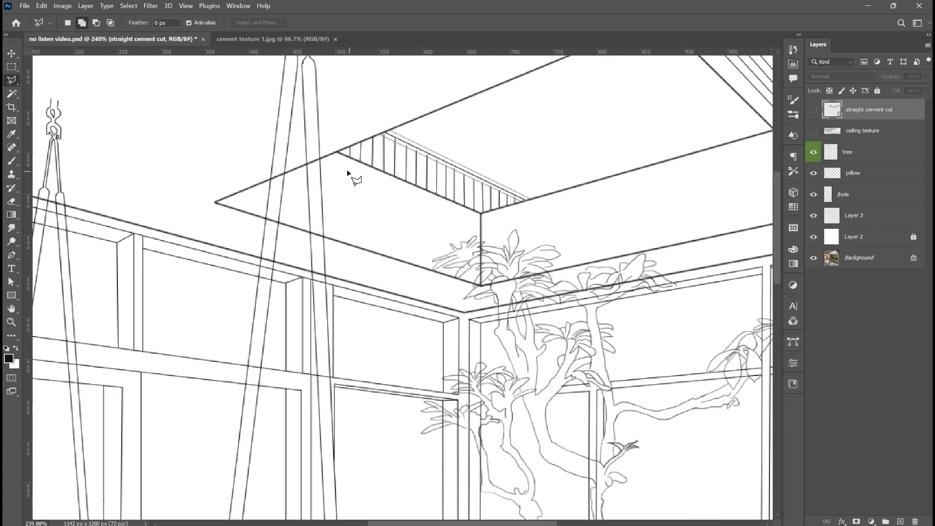
click(92, 237)
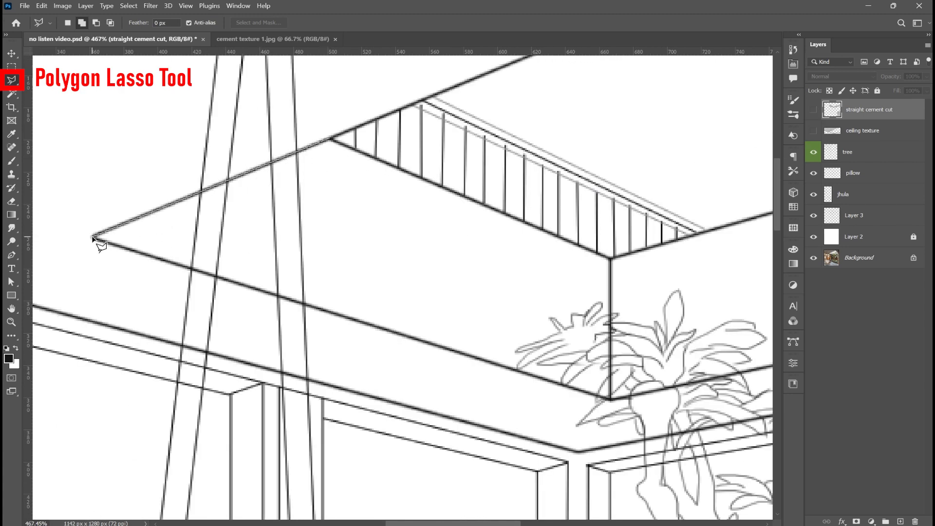
click(609, 398)
click(610, 259)
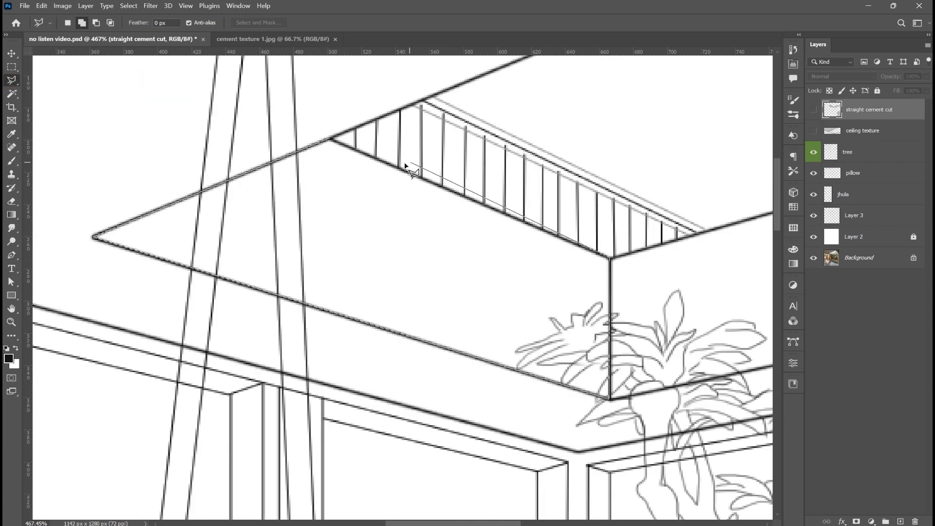
click(329, 140)
scroll(392, 247, down, 5)
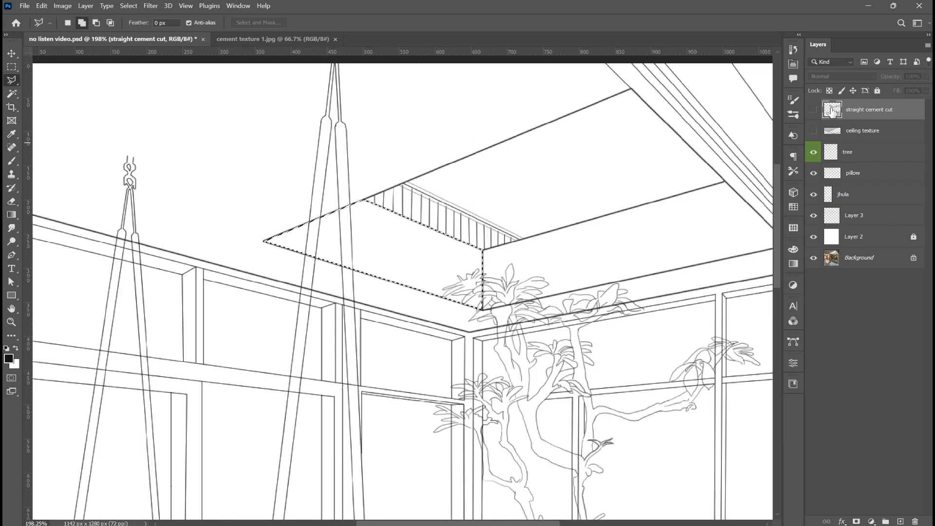
Show the "straight cement cut" layer and add a layer mask to it from the recess face selection
click(814, 110)
scroll(420, 178, down, 4)
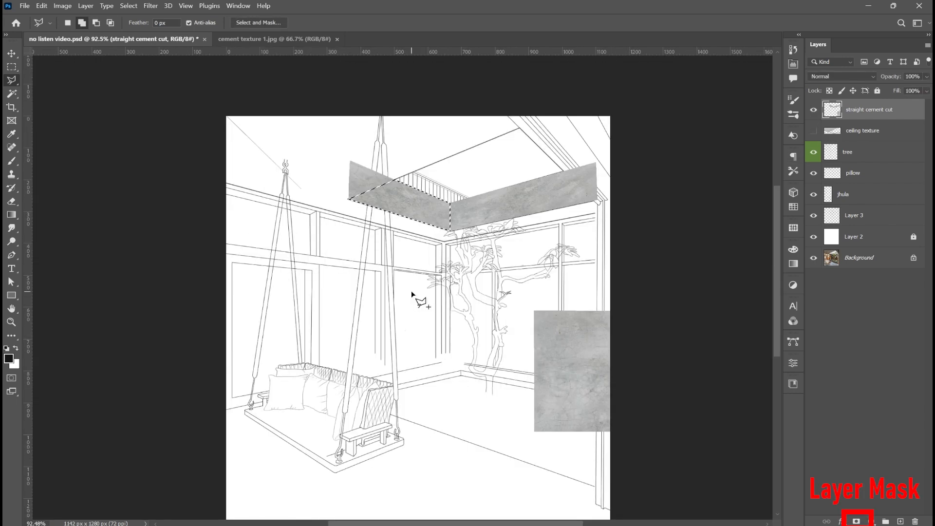
click(856, 521)
scroll(561, 193, up, 7)
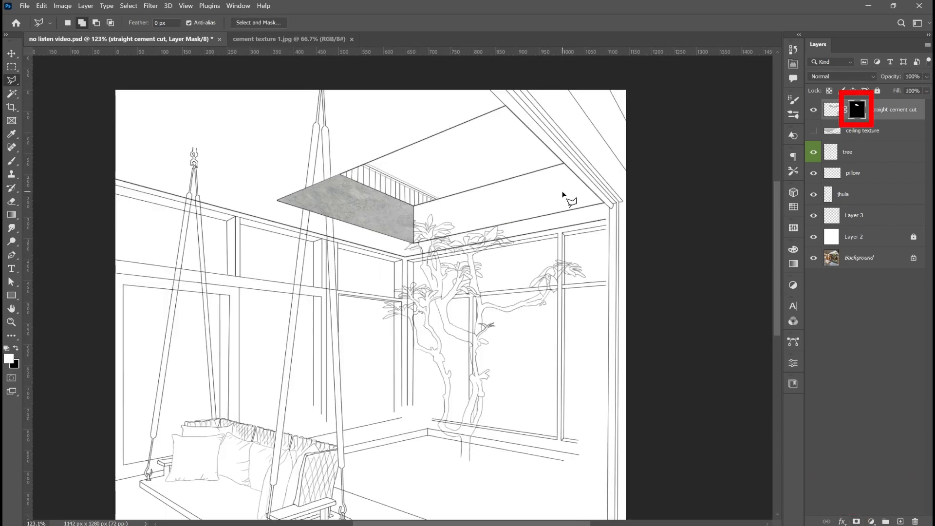
scroll(556, 196, down, 7)
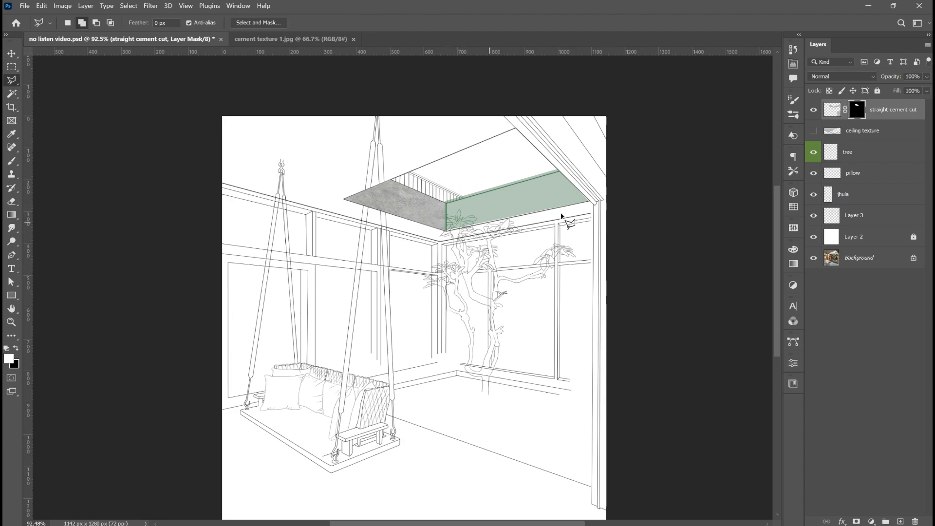
scroll(544, 194, up, 3)
scroll(499, 211, up, 3)
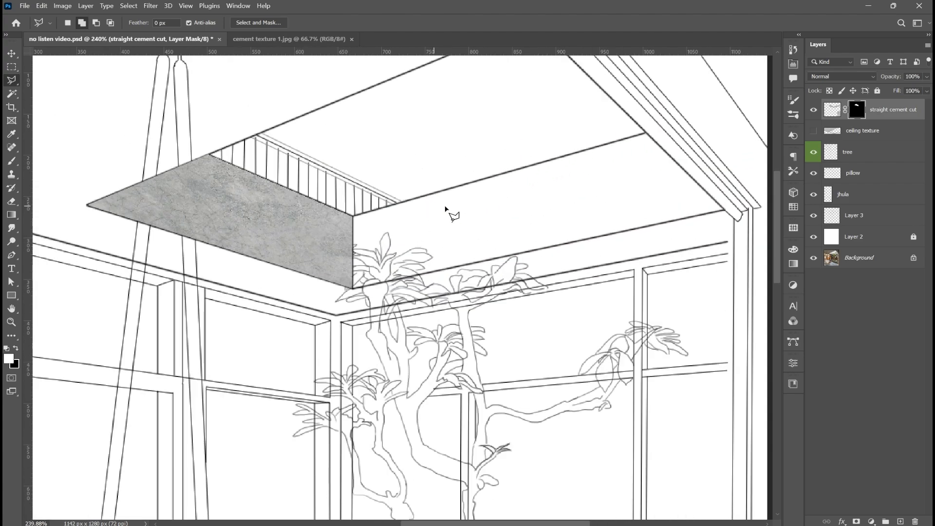
Lasso the outline of the skylight recess's right inner face with the Polygonal Lasso
scroll(494, 234, up, 5)
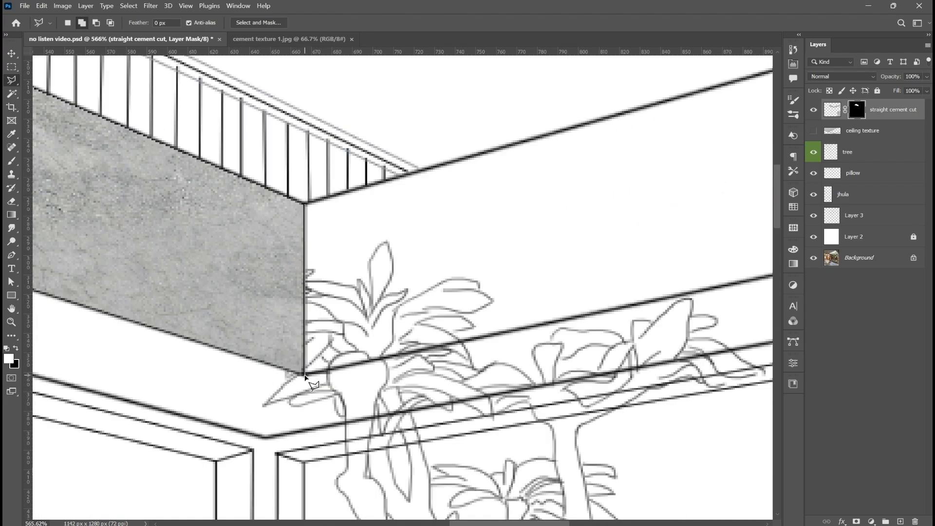
scroll(703, 250, down, 2)
click(369, 256)
scroll(393, 278, down, 5)
scroll(497, 261, up, 2)
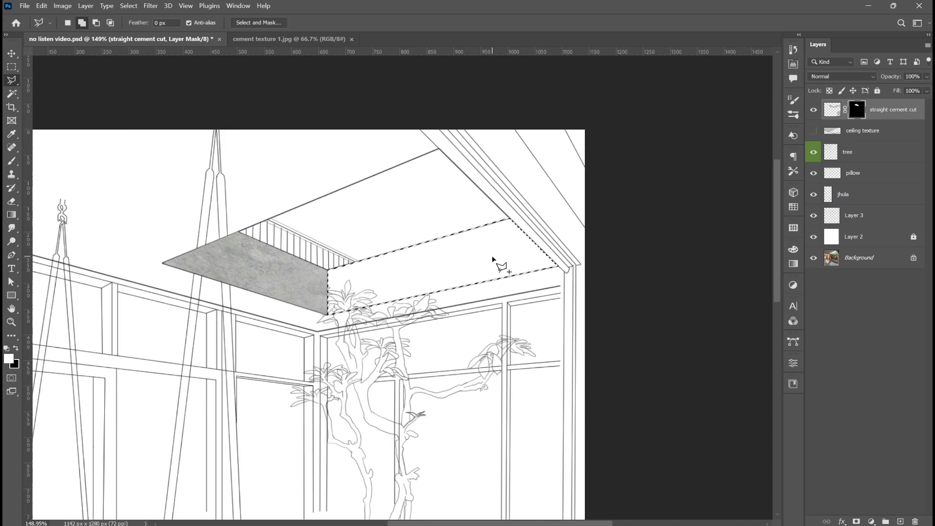
scroll(858, 113, left, 2)
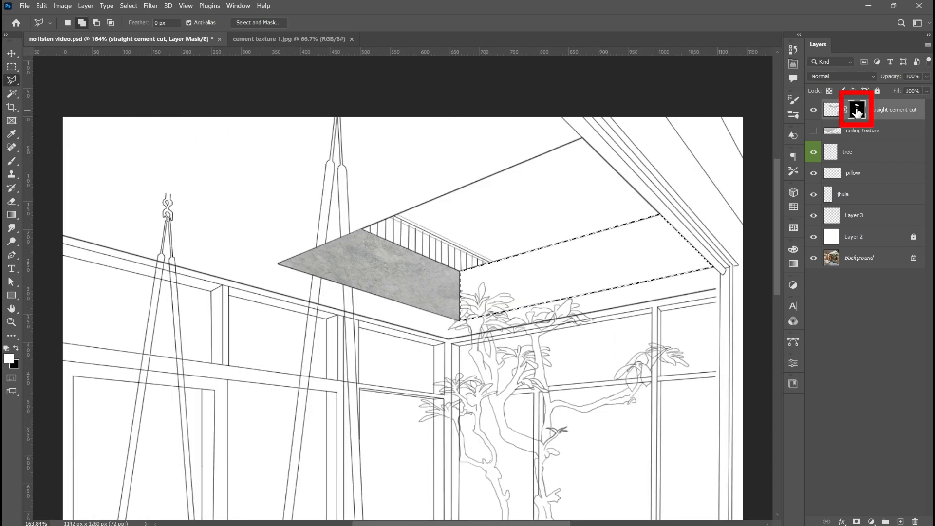
Reveal the cement texture on the recess's right inner face by painting white on the layer mask with a size 200 brush
click(9, 160)
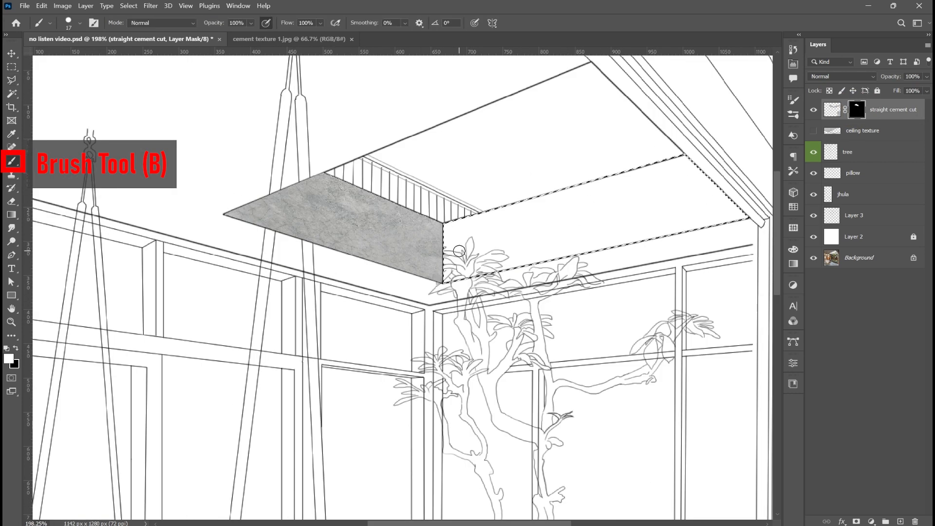
scroll(460, 250, down, 4)
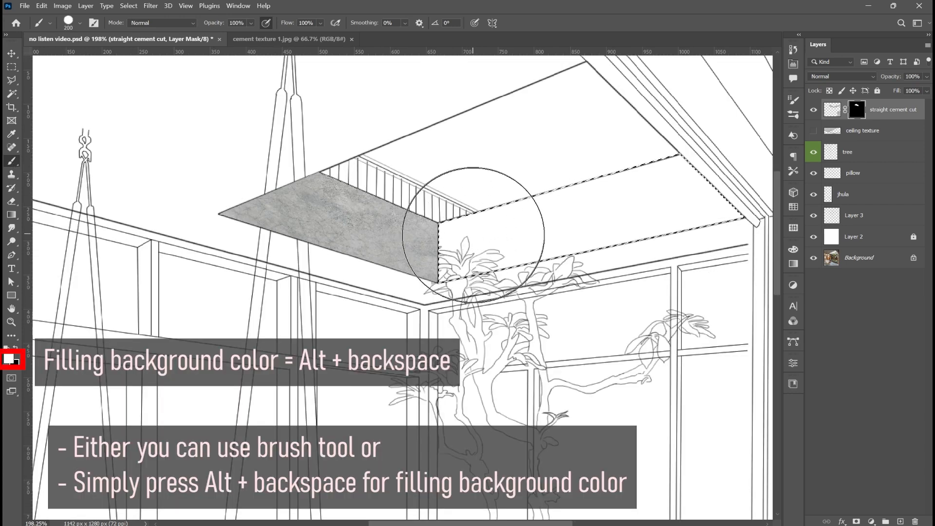
drag(579, 216, 692, 194)
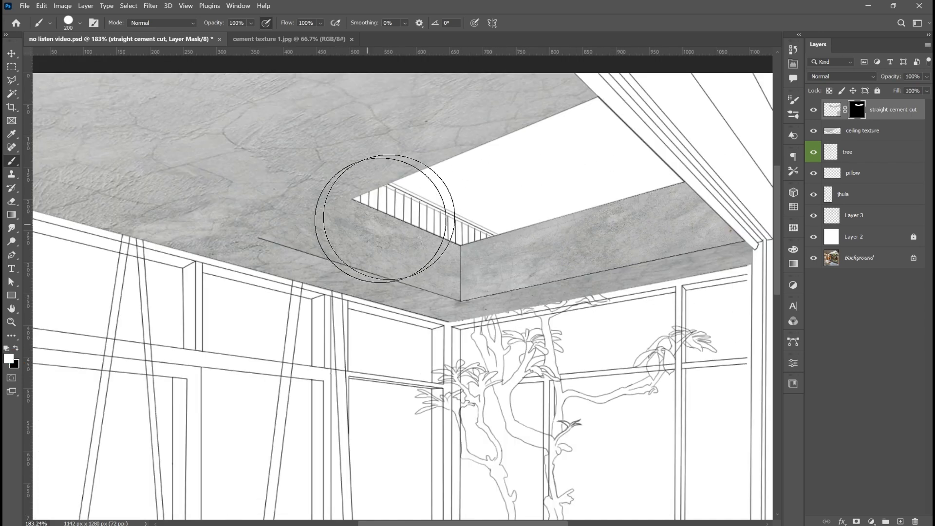
Inspect the cement texture across the ceiling and the skylight recess faces
click(12, 53)
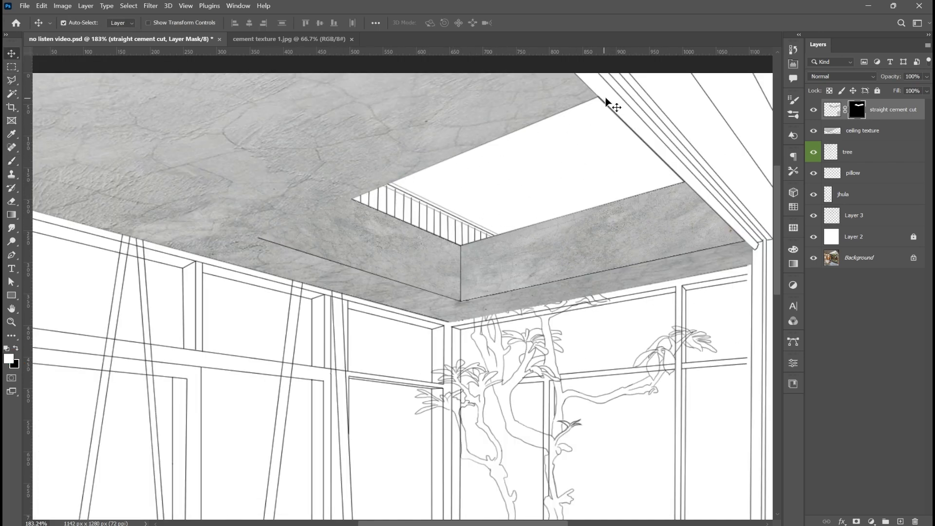
scroll(376, 244, down, 7)
scroll(377, 234, up, 6)
scroll(323, 271, up, 6)
scroll(329, 279, down, 10)
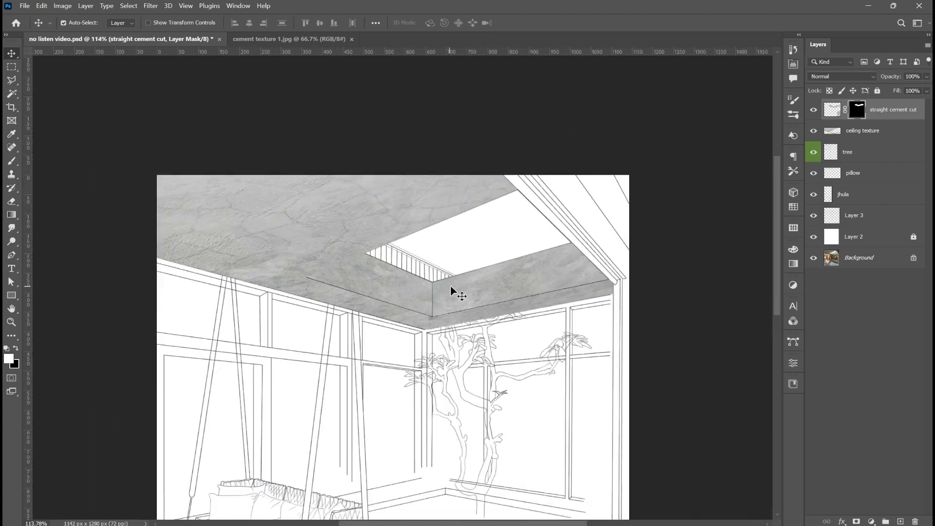
scroll(536, 256, up, 3)
scroll(438, 219, down, 6)
scroll(525, 209, up, 5)
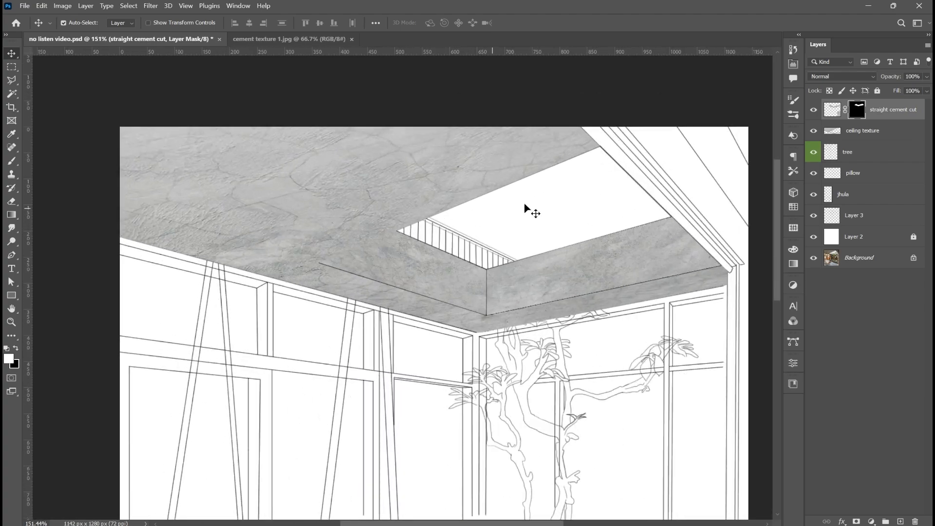
Hide the "ceiling texture" layer and lasso the outline of the skylight opening, following the recess faces' upper edges
click(813, 131)
key(l)
scroll(609, 151, up, 10)
click(501, 127)
scroll(399, 263, down, 10)
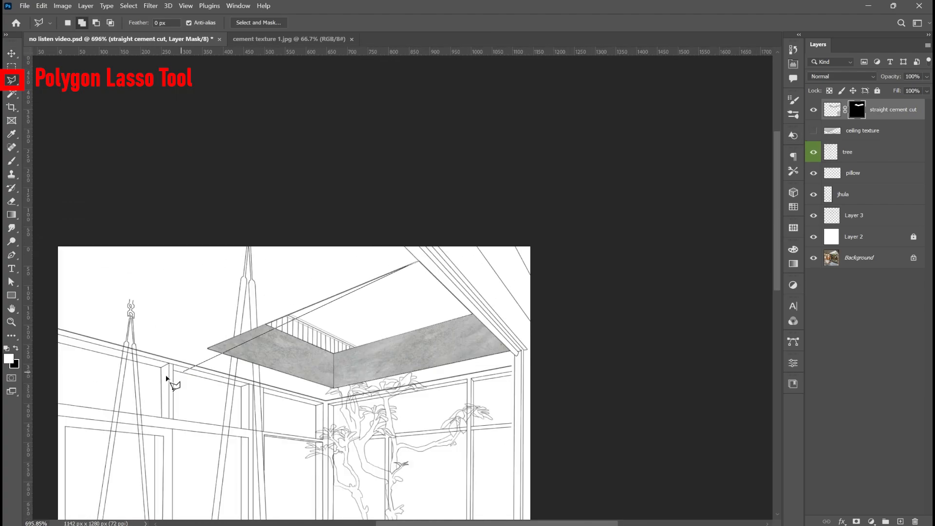
scroll(408, 293, up, 10)
scroll(504, 358, down, 7)
scroll(187, 364, up, 6)
click(76, 404)
scroll(78, 405, down, 4)
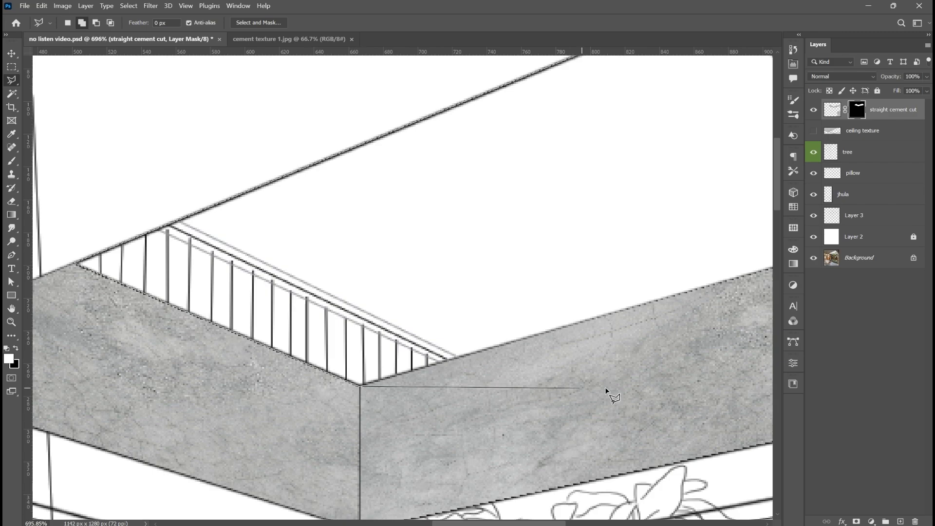
scroll(606, 390, down, 6)
click(693, 221)
scroll(693, 223, down, 5)
click(442, 127)
scroll(444, 131, down, 3)
Show and select the "ceiling texture" layer, delete its texture inside the skylight opening selection and deselect
click(813, 130)
click(831, 134)
scroll(612, 228, down, 6)
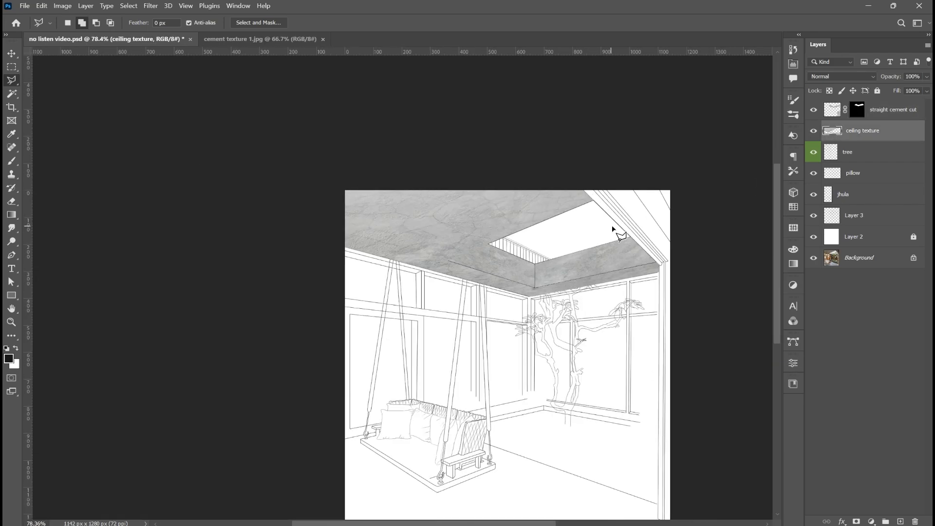
scroll(613, 228, up, 6)
scroll(363, 272, up, 15)
click(528, 198)
key(Delete)
key(ctrl+d)
scroll(523, 220, down, 4)
Hide the "ceiling texture" layer and lasso the thin strip along the sloping outer edge of the recess's left face
click(814, 130)
scroll(337, 228, up, 9)
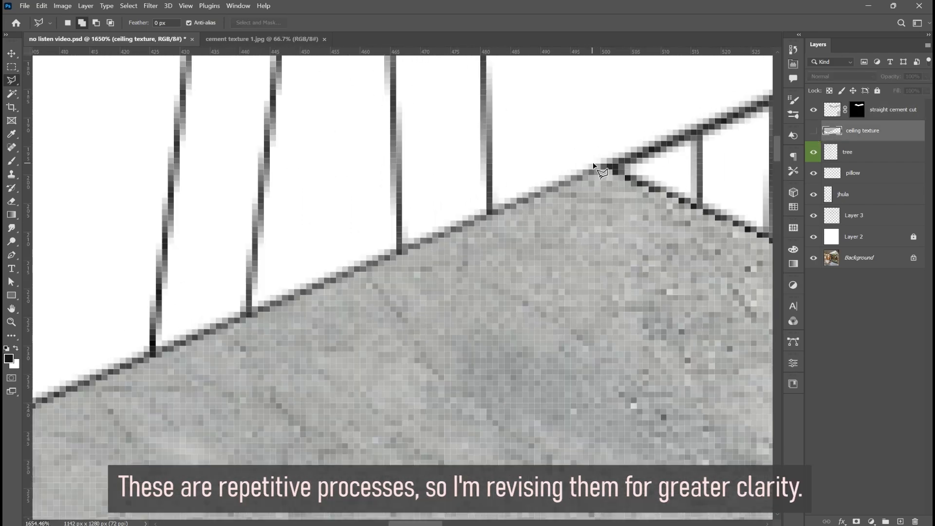
scroll(592, 163, up, 3)
click(597, 165)
scroll(406, 286, down, 10)
scroll(482, 243, down, 12)
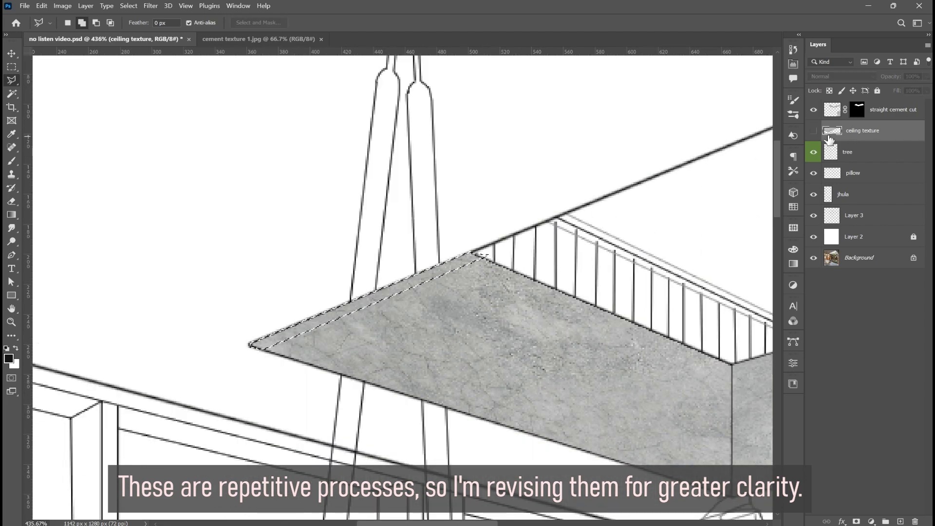
scroll(517, 344, down, 2)
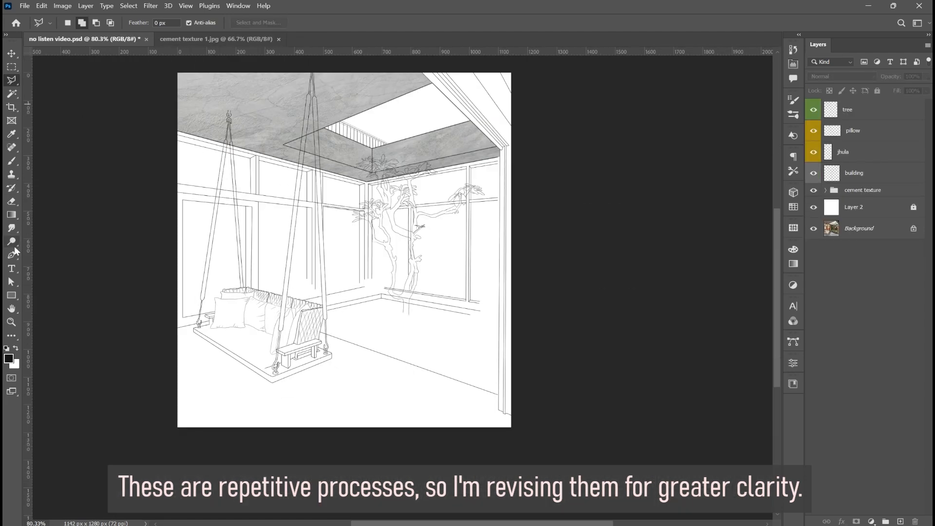
Add a new layer named "ground layer" and outline the floor with a perspective plane in Vanishing Point
key(ctrl+shift+alt+n)
double_click(854, 109)
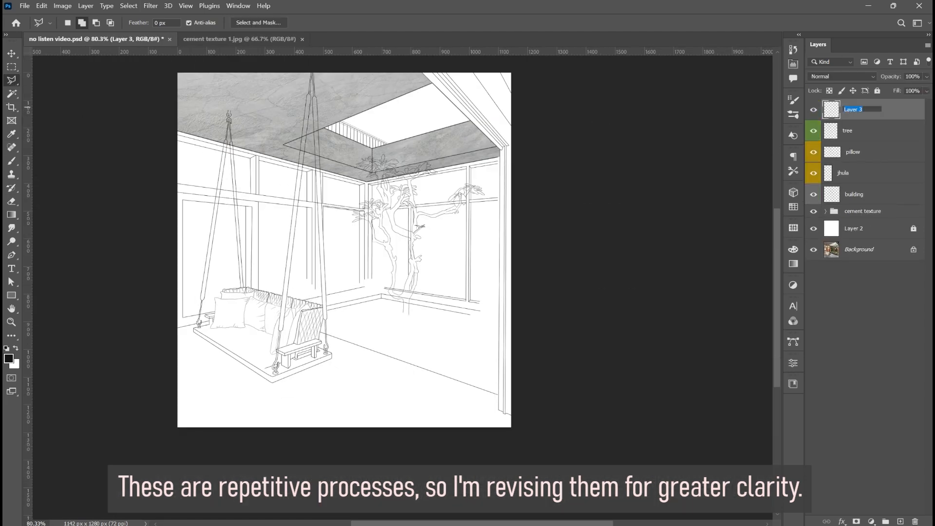
click(191, 110)
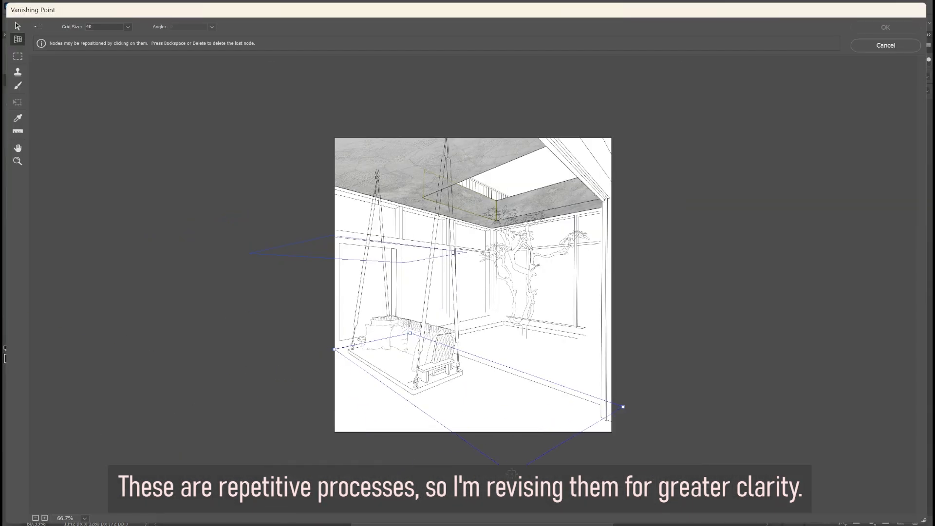
click(511, 470)
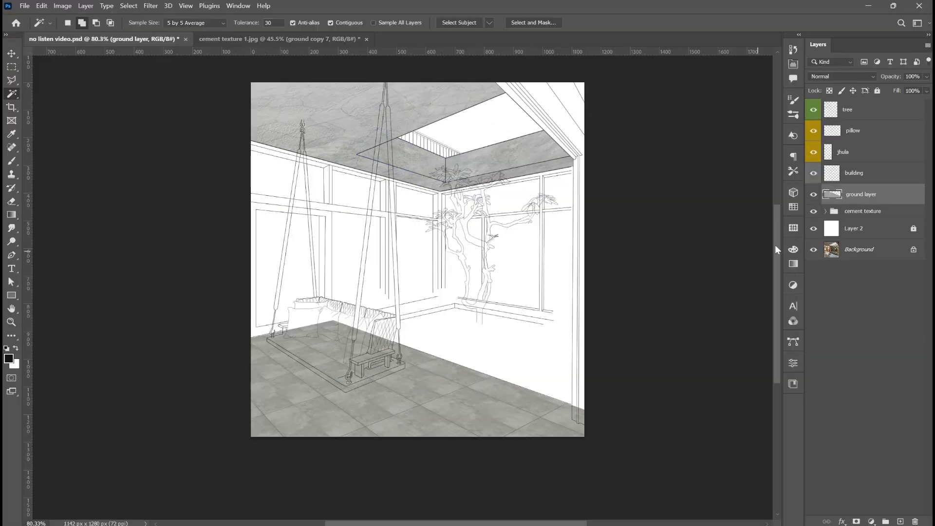
Mask the tiled floor texture on "ground layer" around the hanging swing using a Magic Wand selection
click(320, 94)
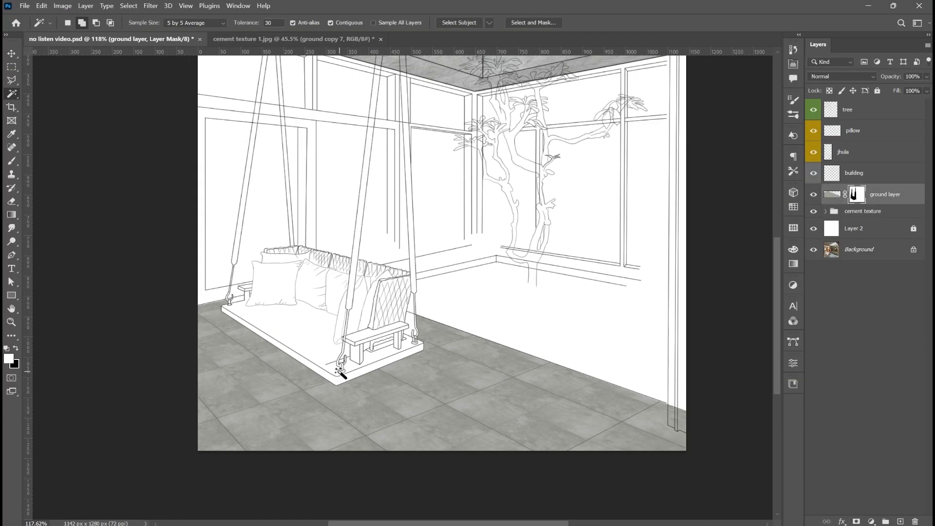
scroll(317, 302, up, 3)
scroll(317, 302, down, 1)
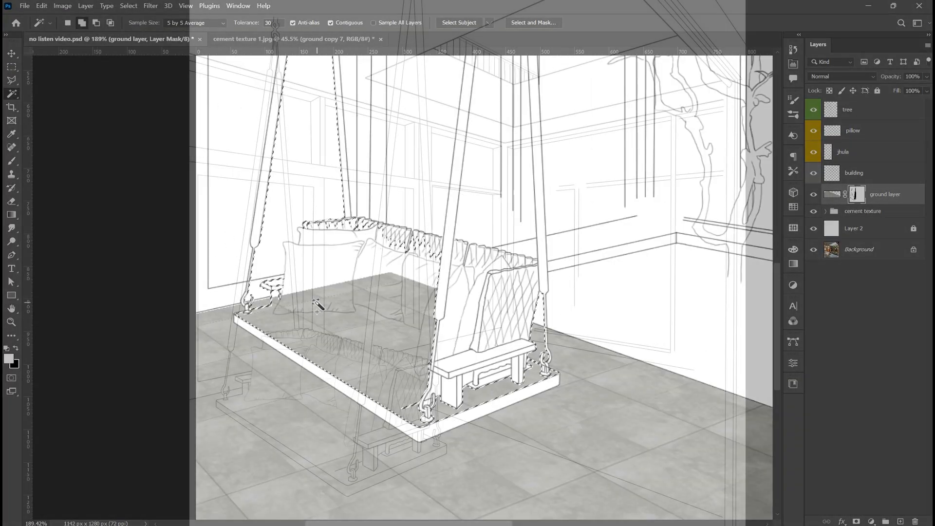